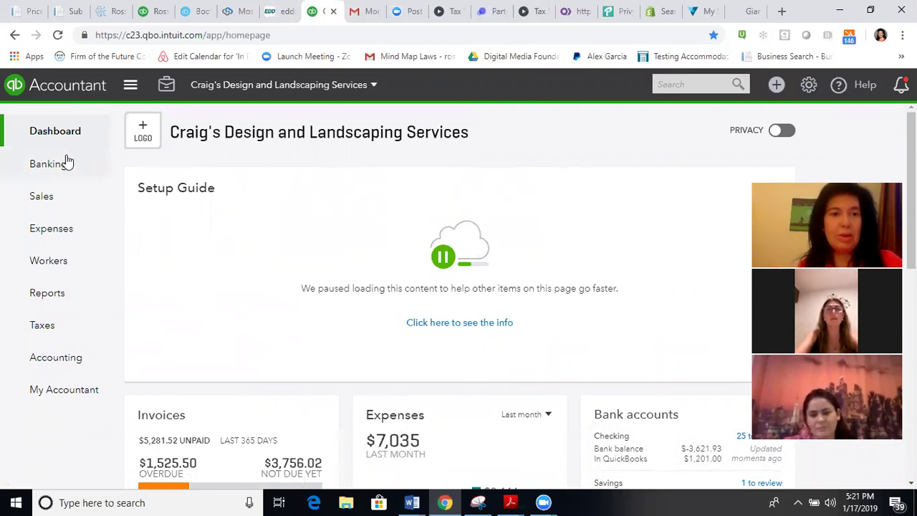
Step: Open the Banking page listing the Checking, Savings and Mastercard accounts
{"action": "mouse_move", "coordinate": [64, 172]}
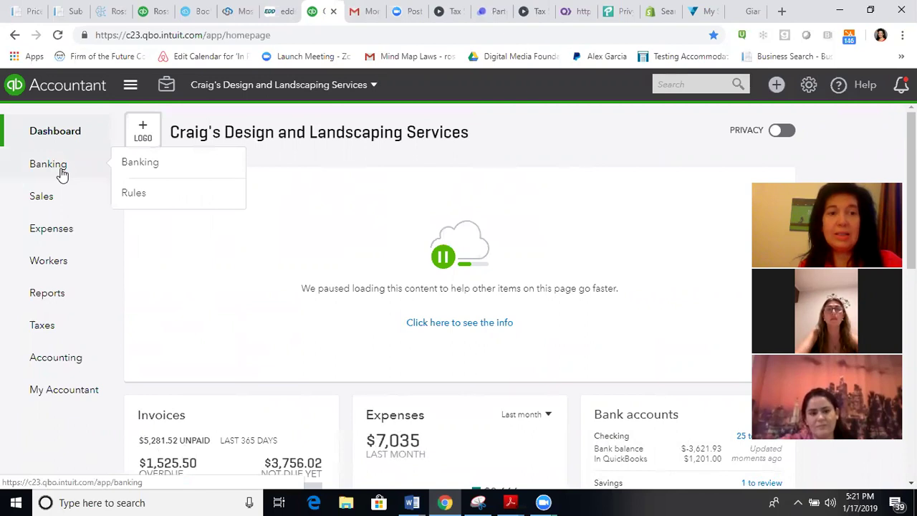
{"action": "left_click", "coordinate": [127, 175]}
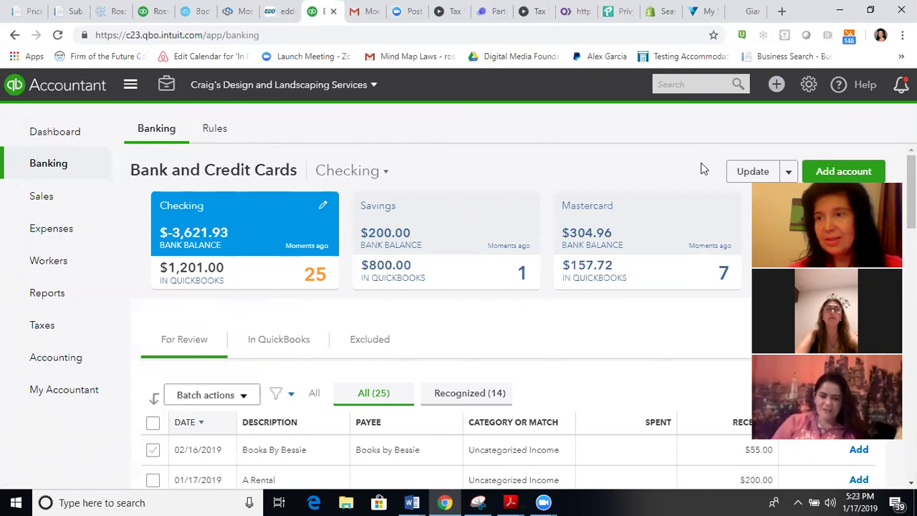
Step: Review the For Review bank transactions list, then go to the Sales overview
{"action": "scroll", "coordinate": [911, 186], "scroll_direction": "down", "scroll_amount": 3}
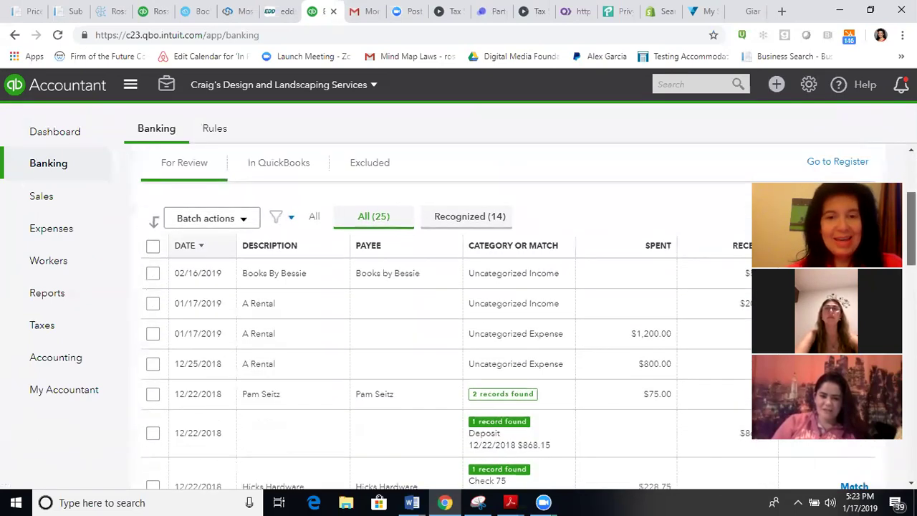
{"action": "scroll", "coordinate": [508, 317], "scroll_direction": "down", "scroll_amount": 1}
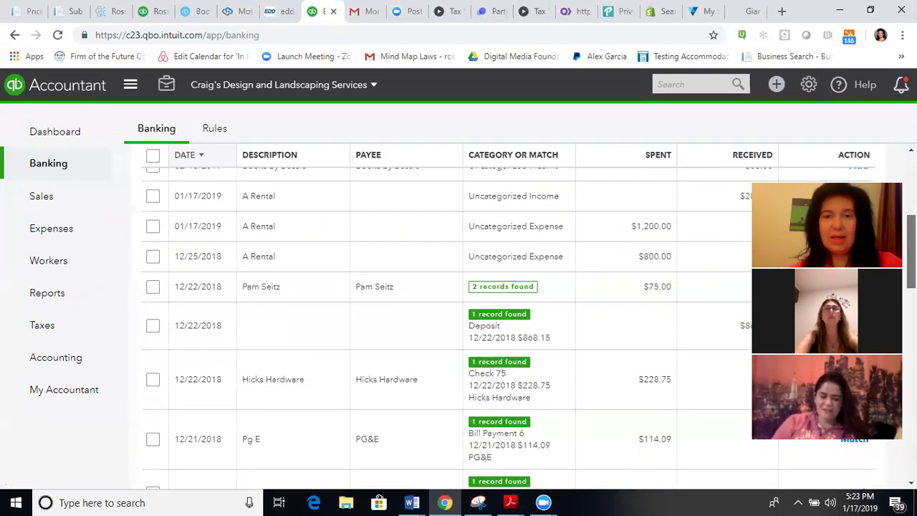
{"action": "scroll", "coordinate": [508, 329], "scroll_direction": "down", "scroll_amount": 1}
{"action": "scroll", "coordinate": [508, 329], "scroll_direction": "up", "scroll_amount": 3}
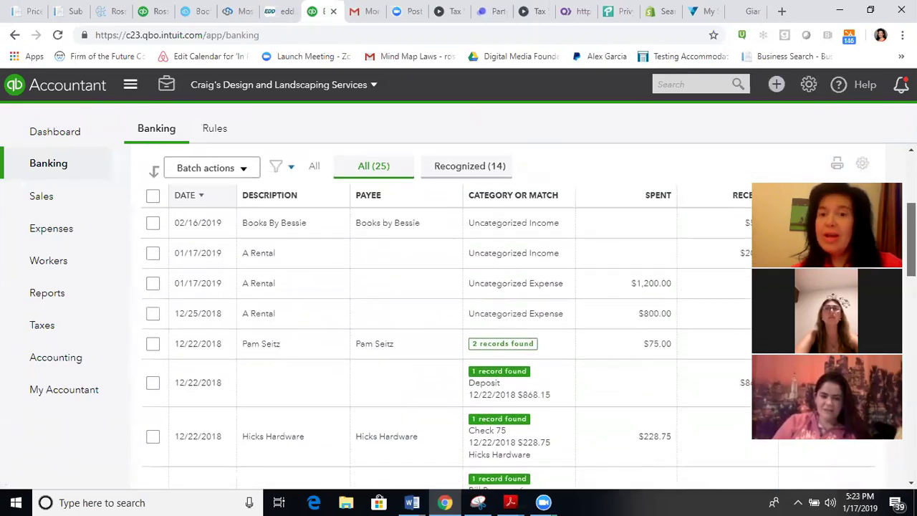
{"action": "scroll", "coordinate": [508, 323], "scroll_direction": "down", "scroll_amount": 1}
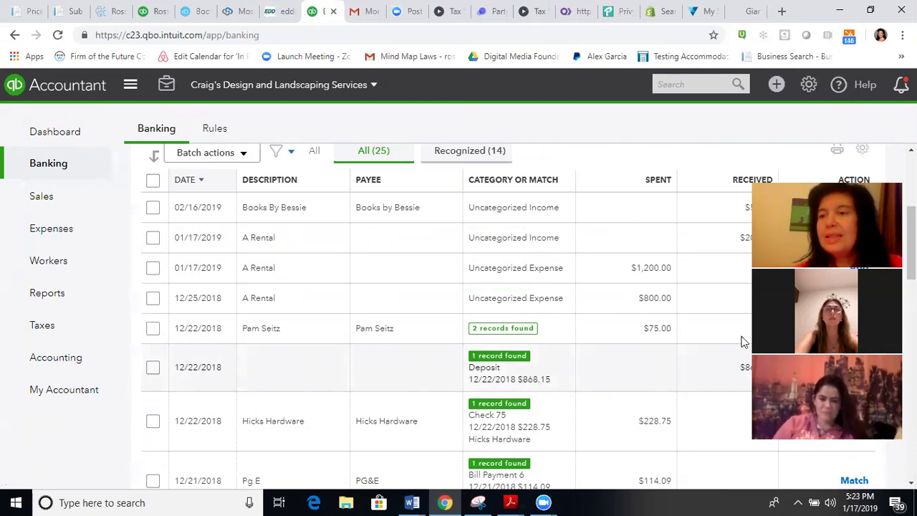
{"action": "scroll", "coordinate": [459, 322], "scroll_direction": "down", "scroll_amount": 5}
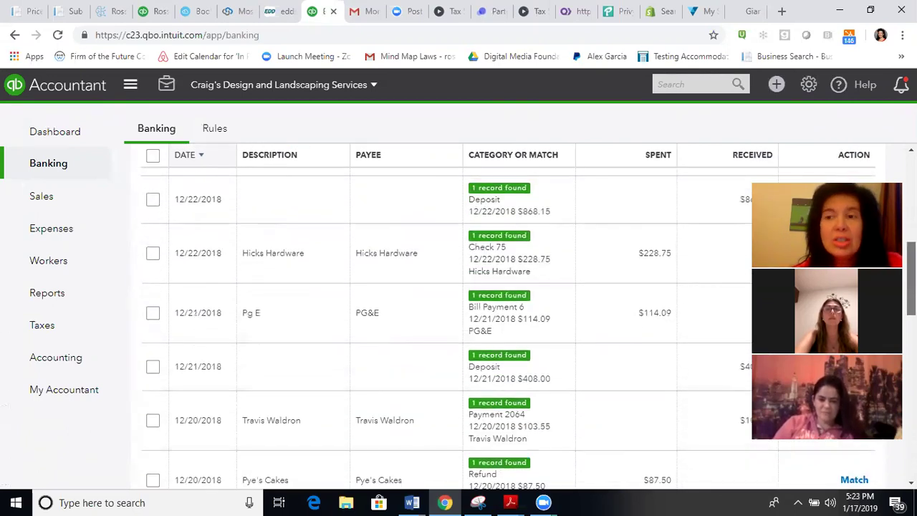
{"action": "scroll", "coordinate": [458, 322], "scroll_direction": "down", "scroll_amount": 1}
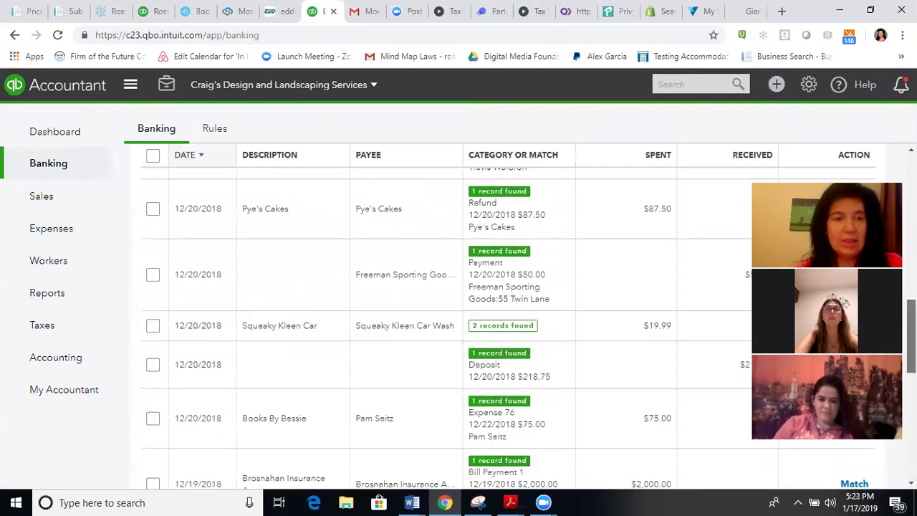
{"action": "scroll", "coordinate": [459, 322], "scroll_direction": "up", "scroll_amount": 8}
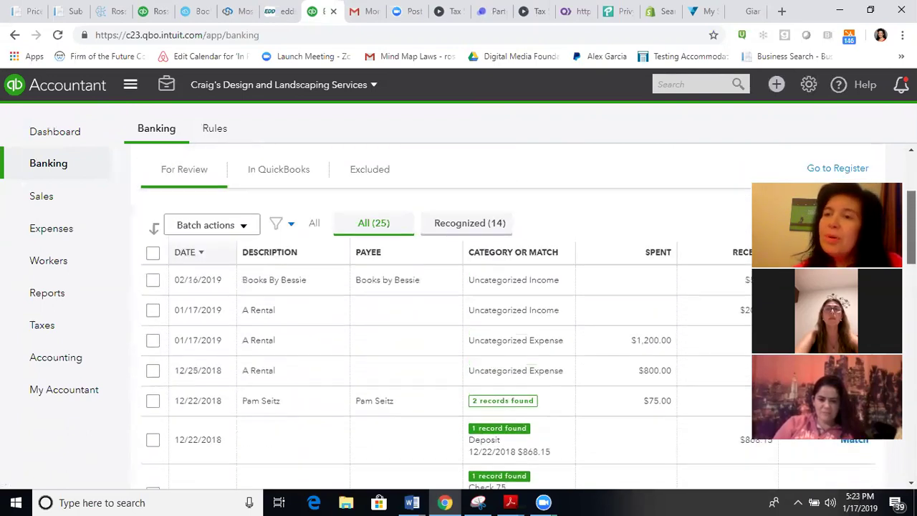
{"action": "scroll", "coordinate": [458, 323], "scroll_direction": "up", "scroll_amount": 3}
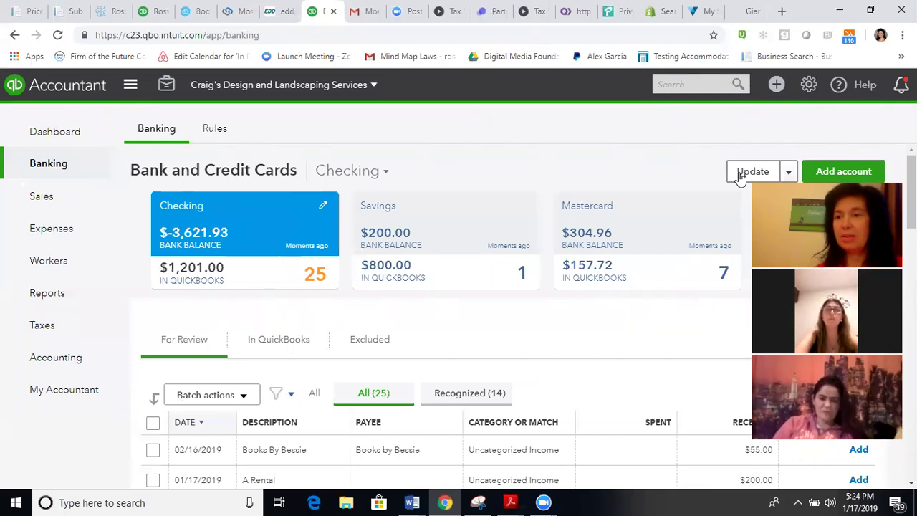
{"action": "mouse_move", "coordinate": [41, 197]}
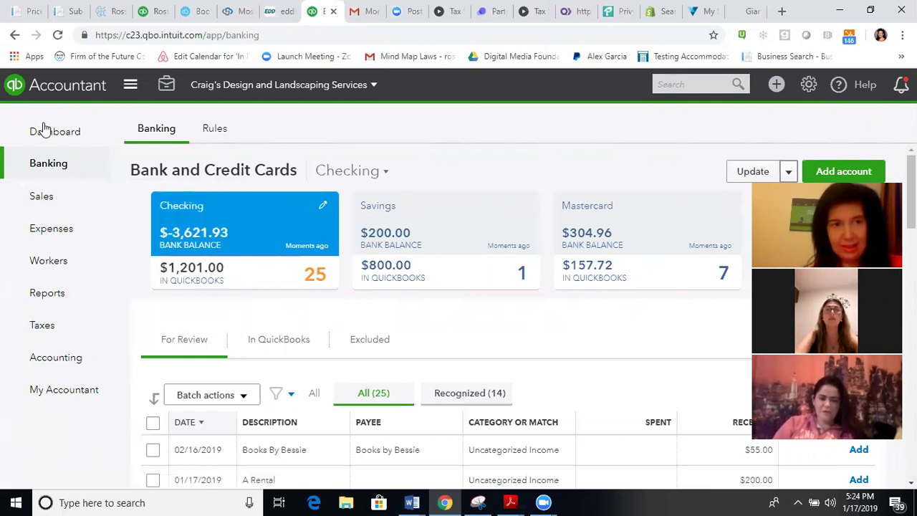
{"action": "left_click", "coordinate": [45, 206]}
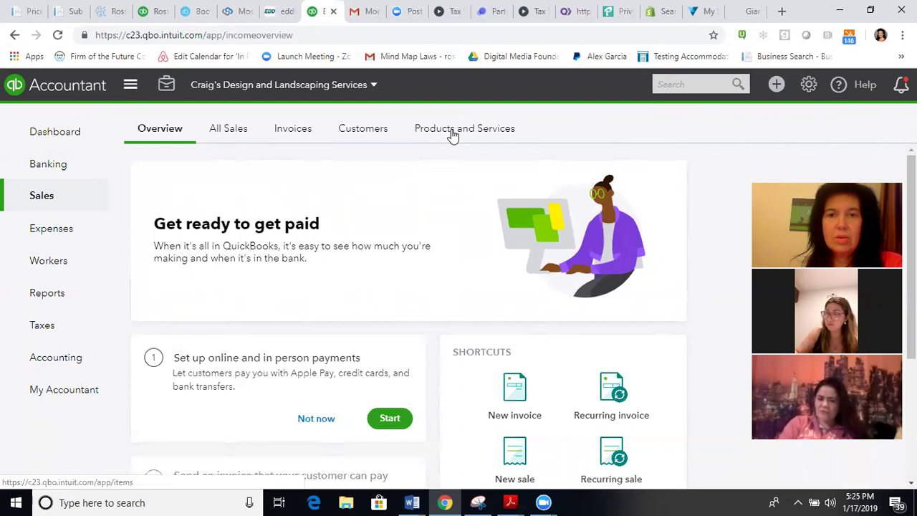
Step: Switch to the Products and Services list for Craig's Design and Landscaping Services
{"action": "left_click", "coordinate": [453, 133]}
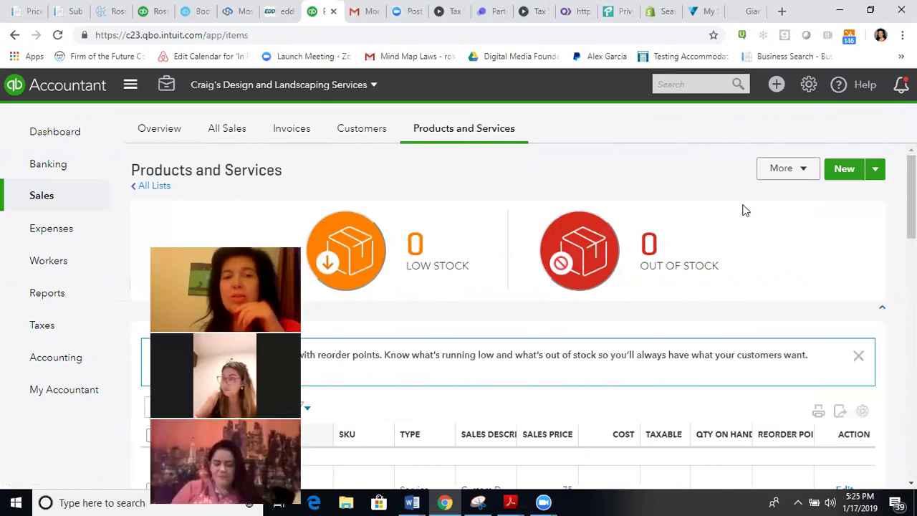
Step: Start a new product or service to show the Inventory, Non-inventory, Service and Bundle types
{"action": "left_click", "coordinate": [845, 172]}
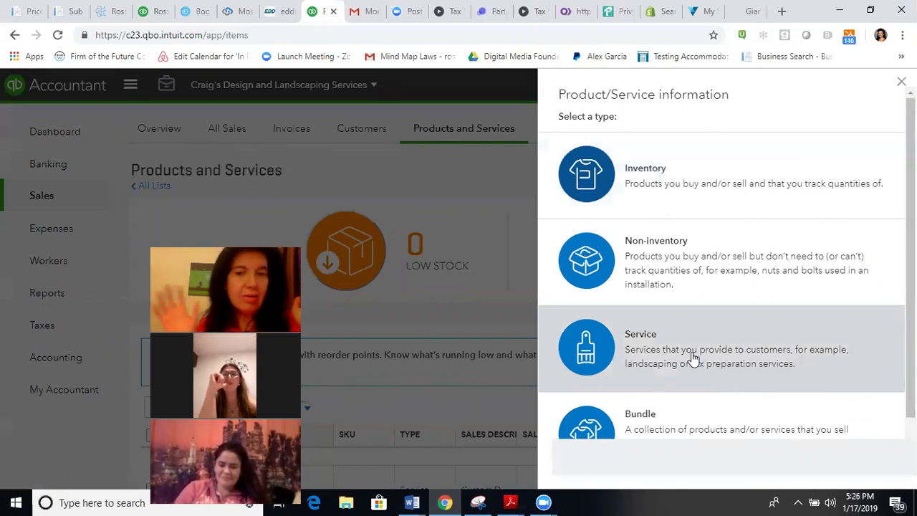
Step: Pick Service, then discard the unsaved item form and reload the Products and Services list
{"action": "left_click", "coordinate": [695, 354]}
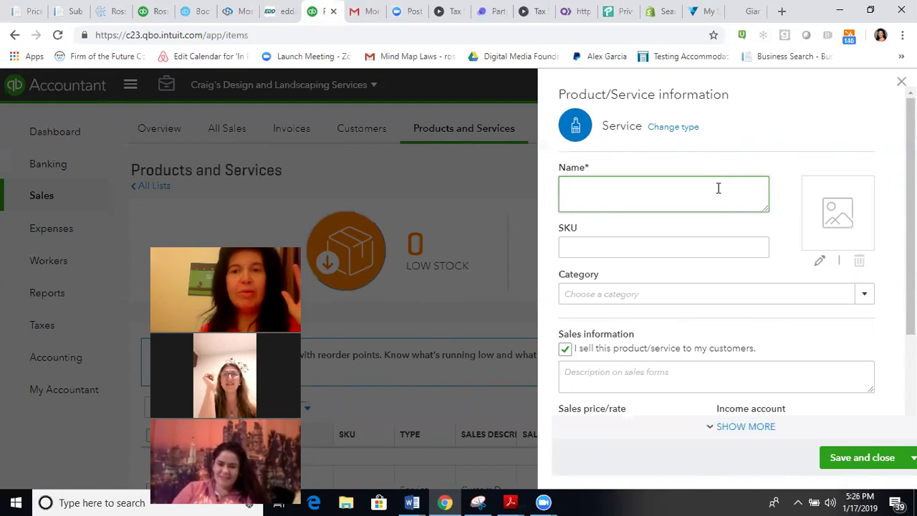
{"action": "left_click", "coordinate": [901, 81]}
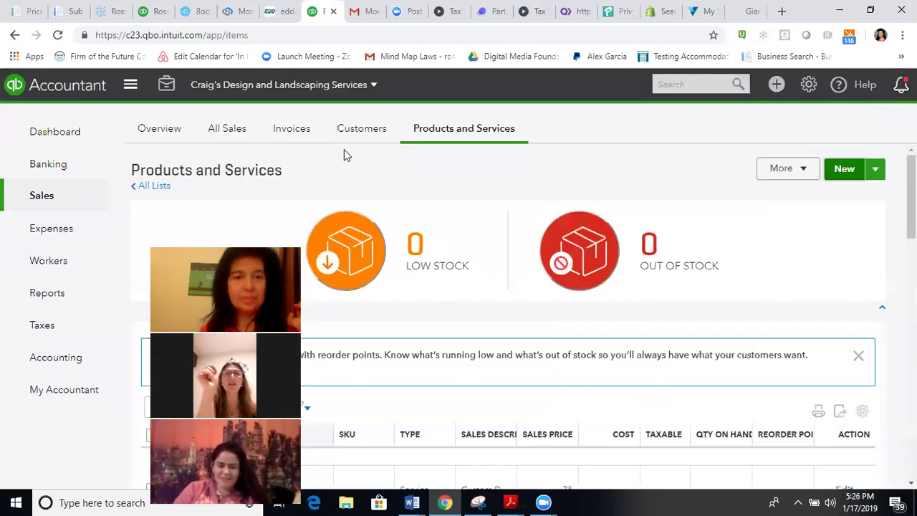
{"action": "mouse_move", "coordinate": [41, 205]}
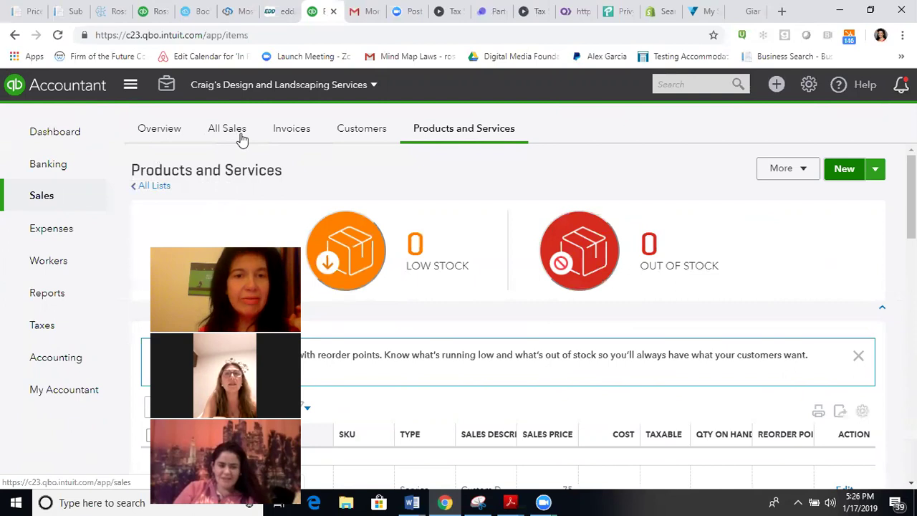
{"action": "left_click", "coordinate": [451, 141]}
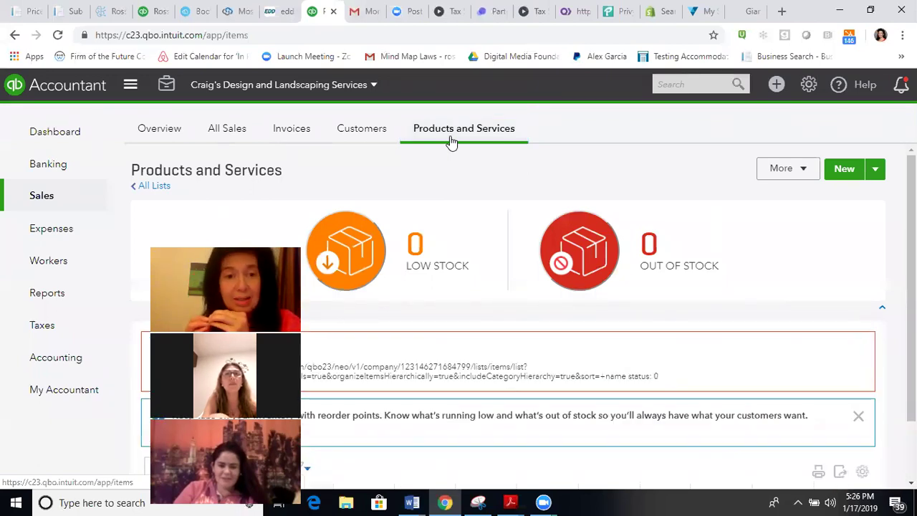
Step: Create a new Service item named 'Traducciones de Ingles a Espanol y tambien de Espanol a Ingles'
{"action": "left_click", "coordinate": [844, 172]}
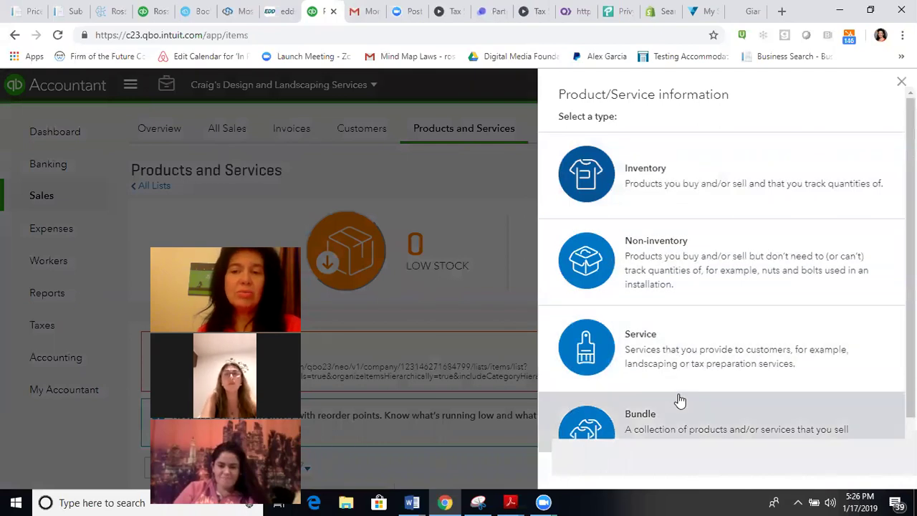
{"action": "left_click", "coordinate": [666, 362]}
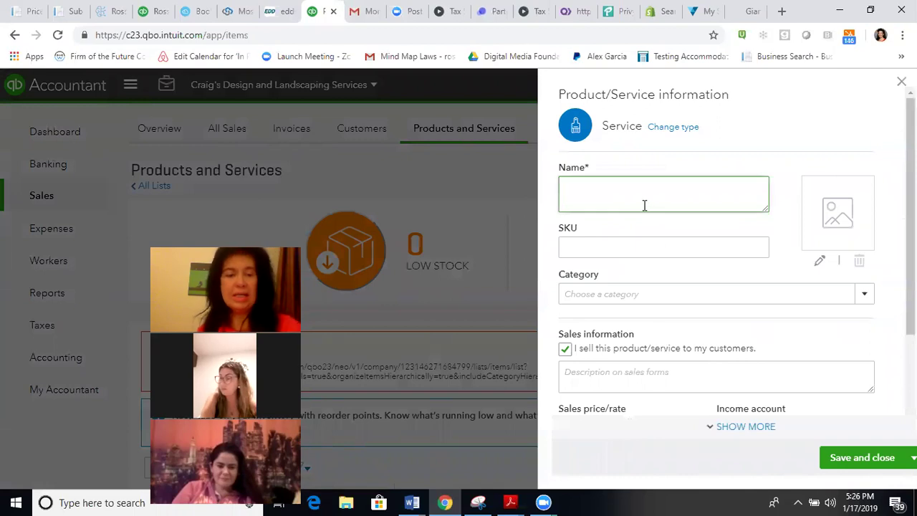
{"action": "type", "text": "Tradu"}
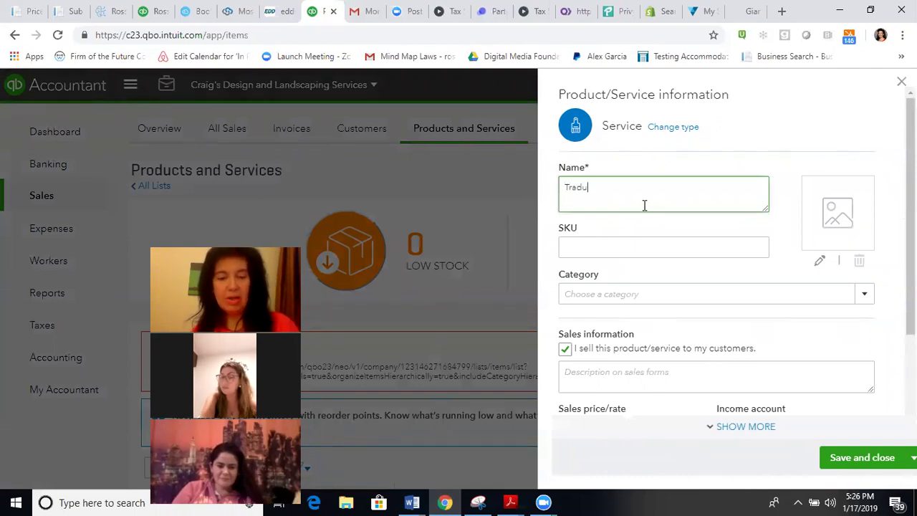
{"action": "type", "text": "cciones de I"}
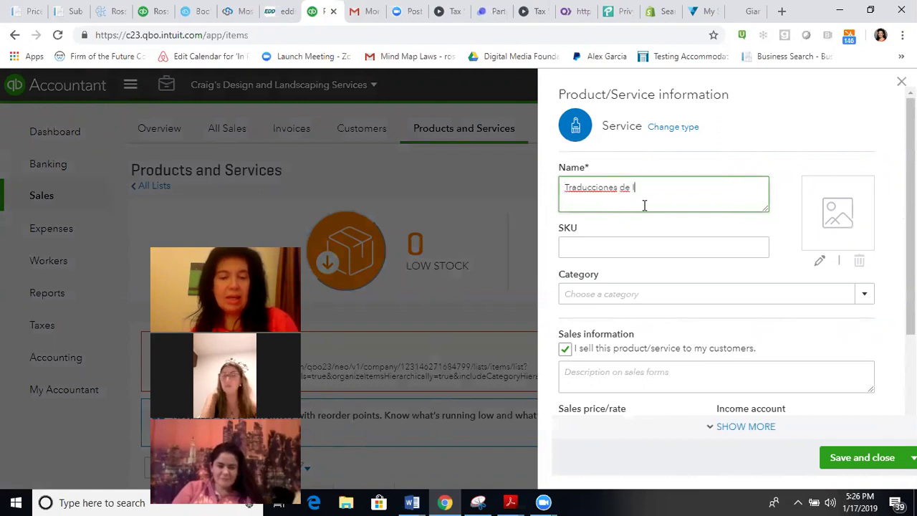
{"action": "type", "text": "ngles a Espanol"}
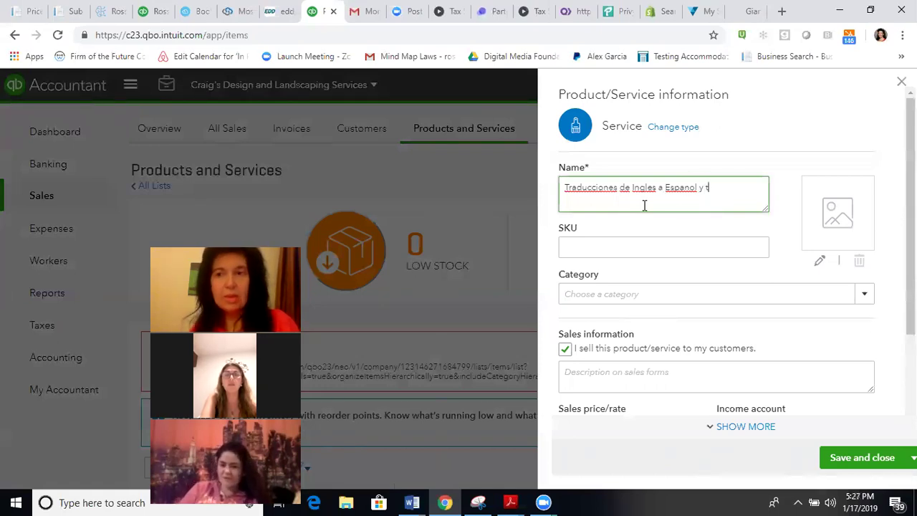
{"action": "type", "text": "y tambien de Espano"}
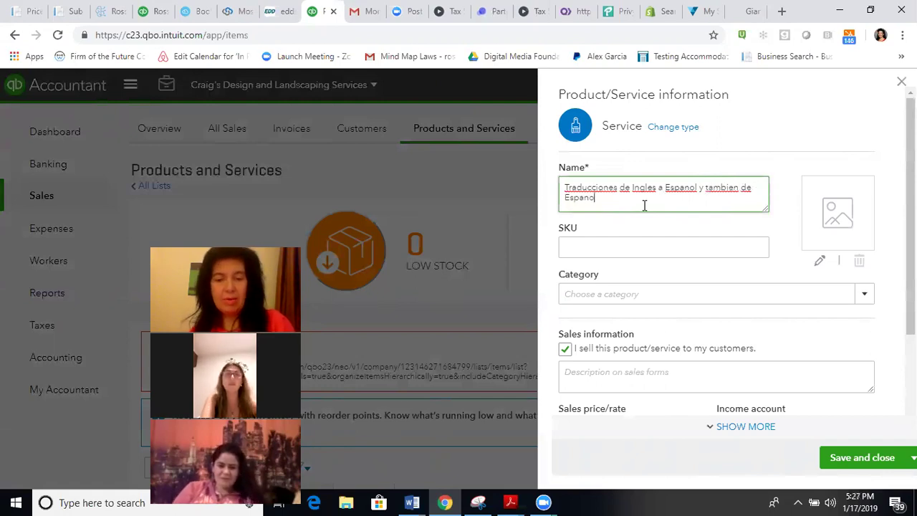
{"action": "type", "text": "l a Ingles"}
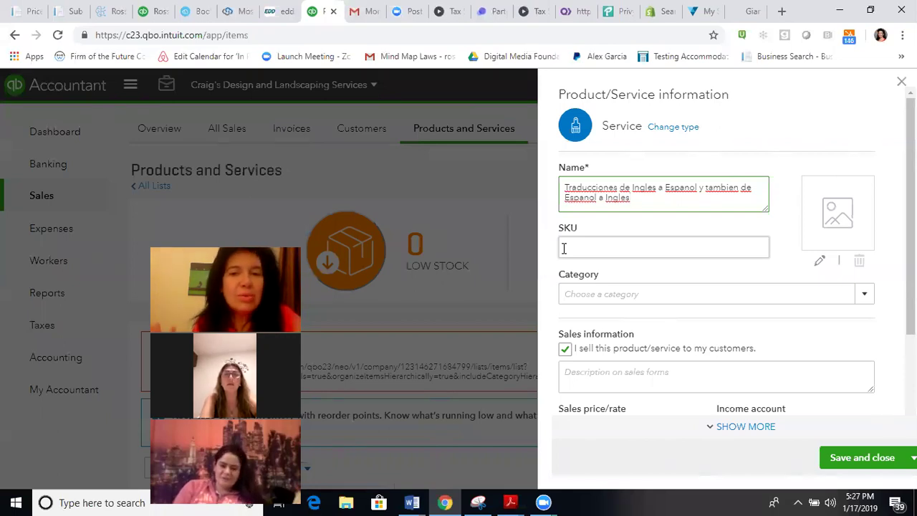
Step: Open the Category dropdown for the translation service item
{"action": "left_click", "coordinate": [642, 299]}
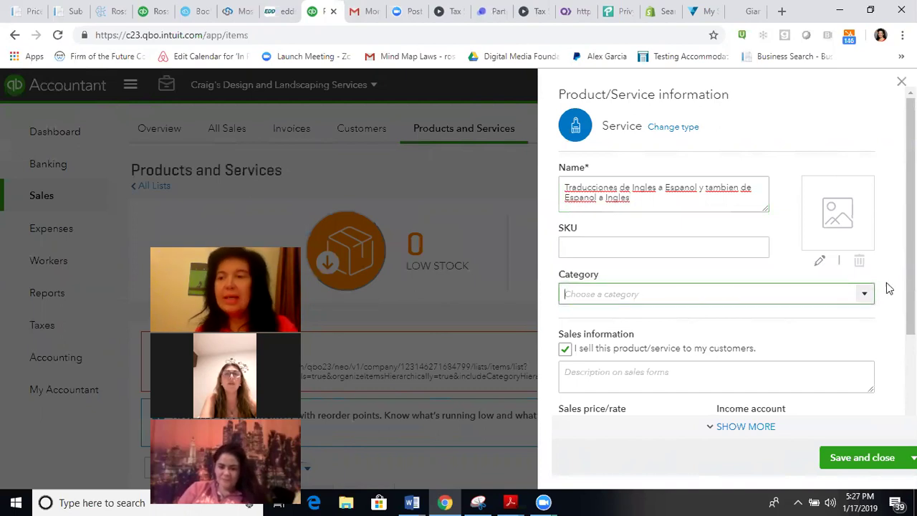
{"action": "left_click", "coordinate": [865, 295]}
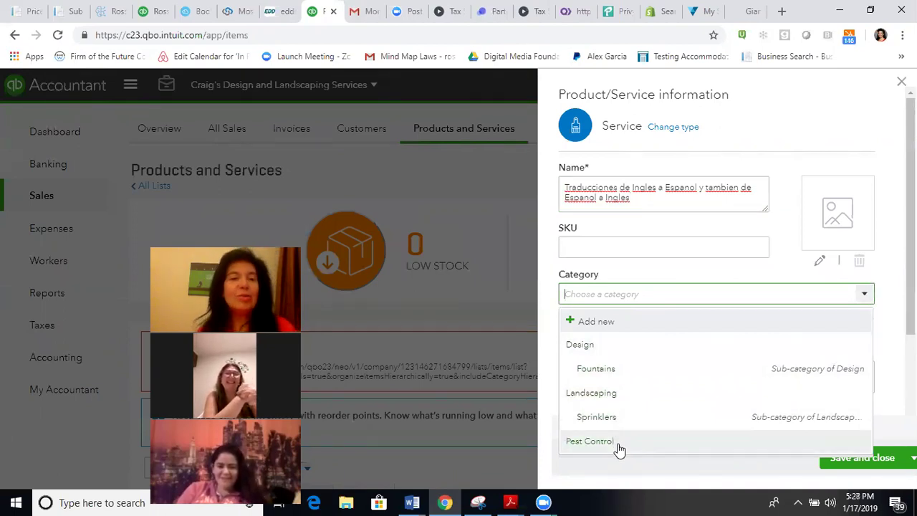
Step: Add a new category 'Traducciones' and assign it to the translation service
{"action": "left_click", "coordinate": [602, 327]}
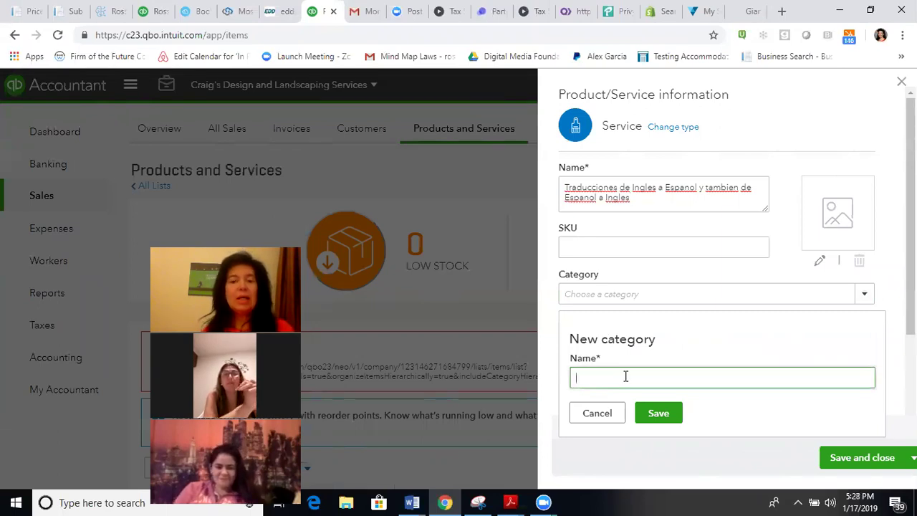
{"action": "type", "text": "Tran"}
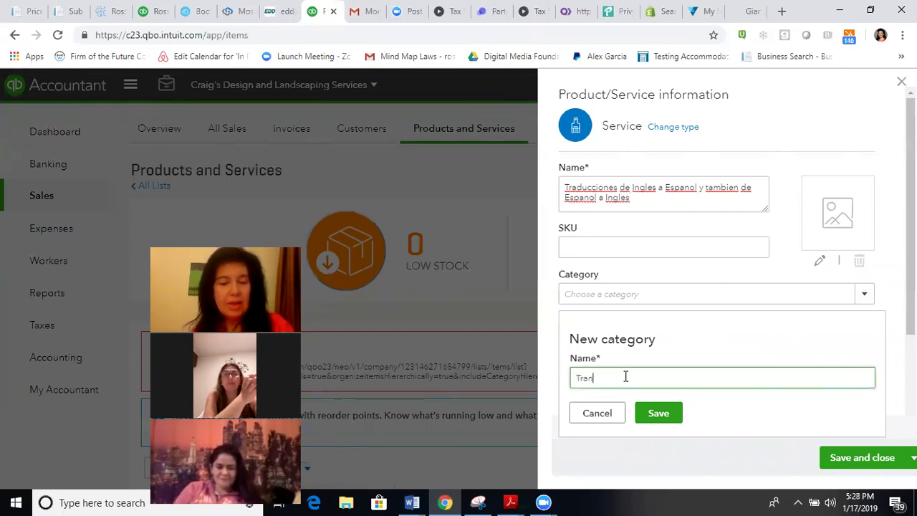
{"action": "key", "text": "BackSpace"}
{"action": "type", "text": "ducciones en papel"}
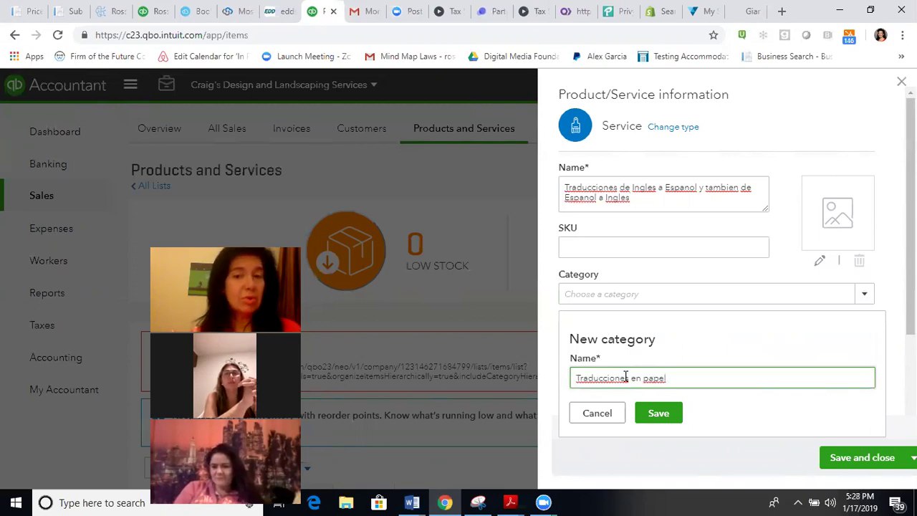
{"action": "key", "text": "BackSpace"}
{"action": "key", "text": "BackSpace"}
{"action": "key", "text": "BackSpace"}
{"action": "key", "text": "BackSpace"}
{"action": "key", "text": "BackSpace"}
{"action": "key", "text": "BackSpace"}
{"action": "key", "text": "BackSpace"}
{"action": "key", "text": "BackSpace"}
{"action": "key", "text": "BackSpace"}
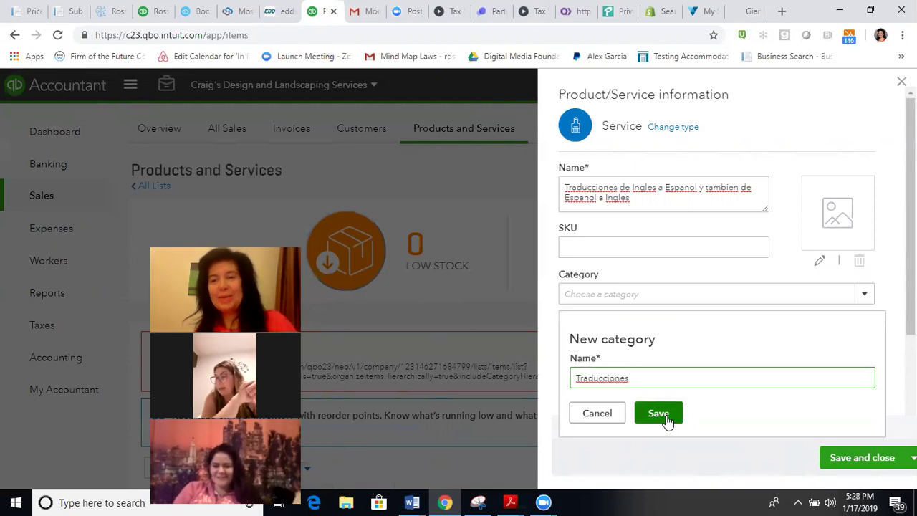
{"action": "left_click", "coordinate": [666, 421]}
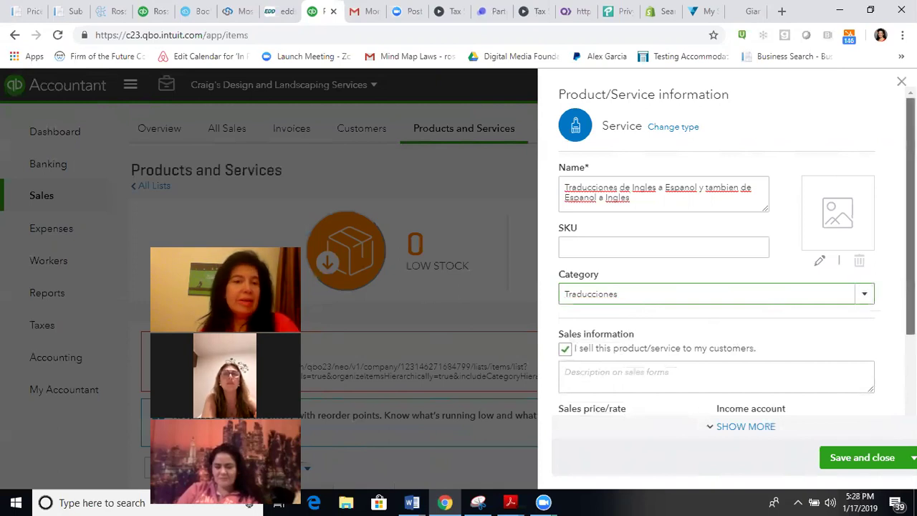
{"action": "scroll", "coordinate": [669, 383], "scroll_direction": "down", "scroll_amount": 2}
{"action": "scroll", "coordinate": [668, 382], "scroll_direction": "down", "scroll_amount": 2}
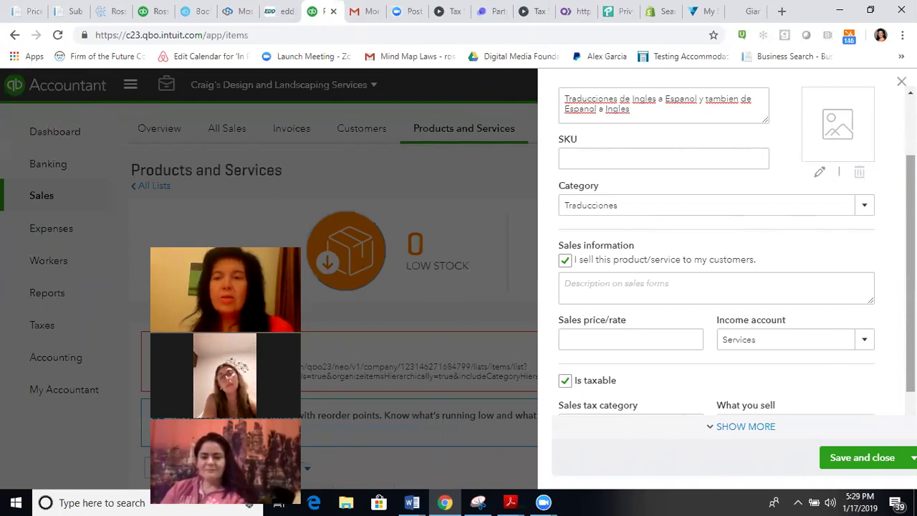
Step: Enter '10 centavos por palabra' as the sales description, dropping the extra interpretation sentence
{"action": "left_click", "coordinate": [727, 279]}
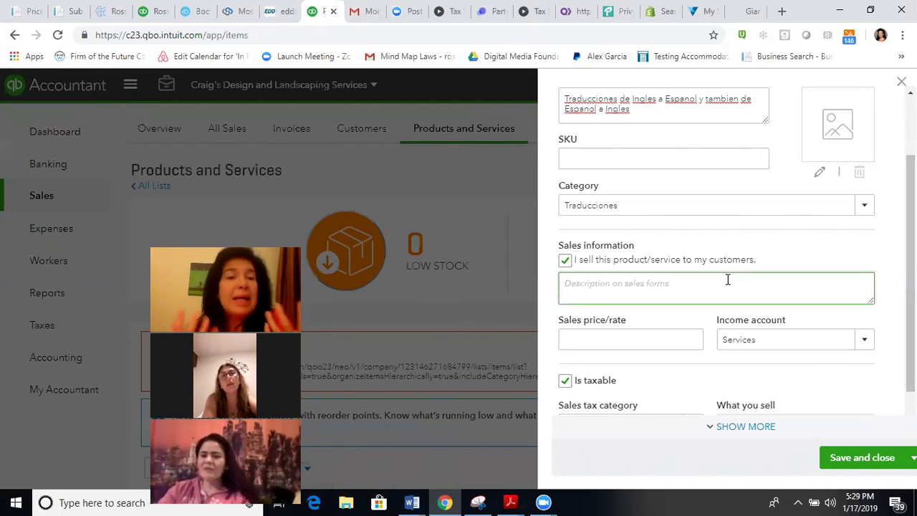
{"action": "type", "text": "10 centavos por pap"}
{"action": "key", "text": "BackSpace"}
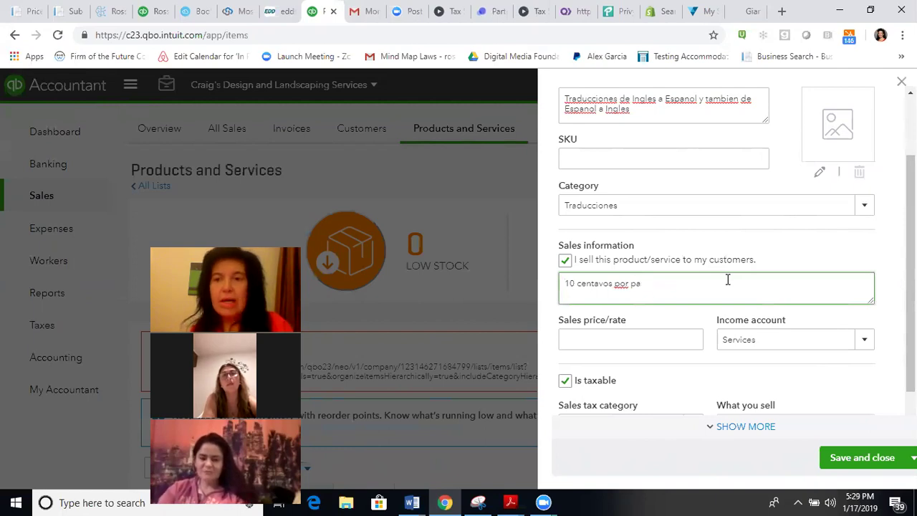
{"action": "type", "text": "la"}
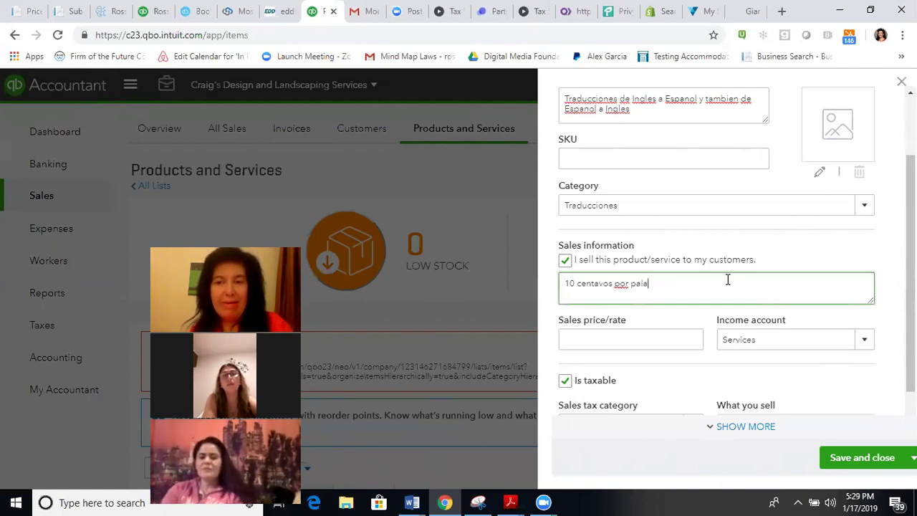
{"action": "type", "text": "bra"}
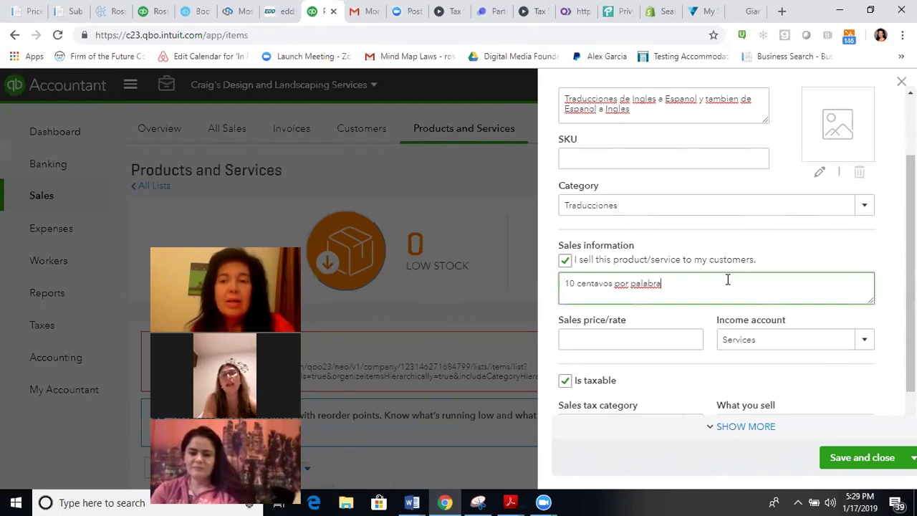
{"action": "type", "text": ". I"}
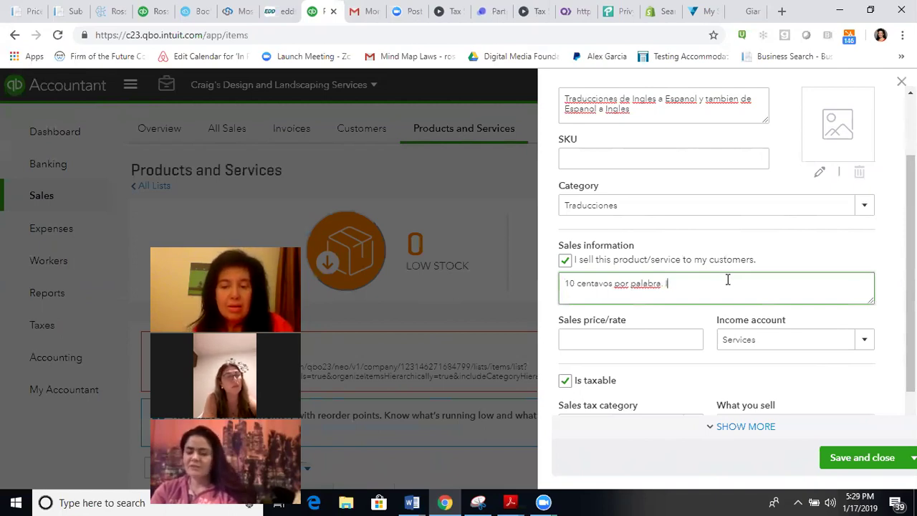
{"action": "type", "text": "nterpret"}
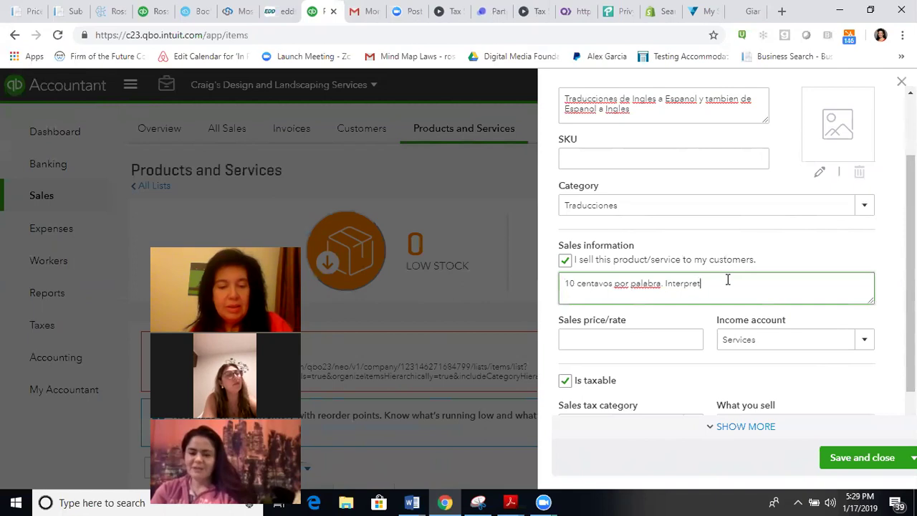
{"action": "type", "text": "acion de gra"}
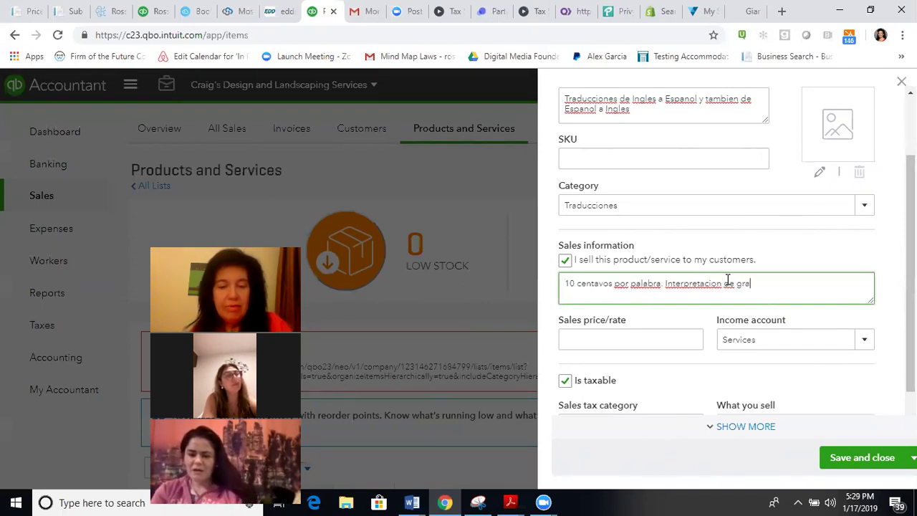
{"action": "type", "text": "ficos es otro precio"}
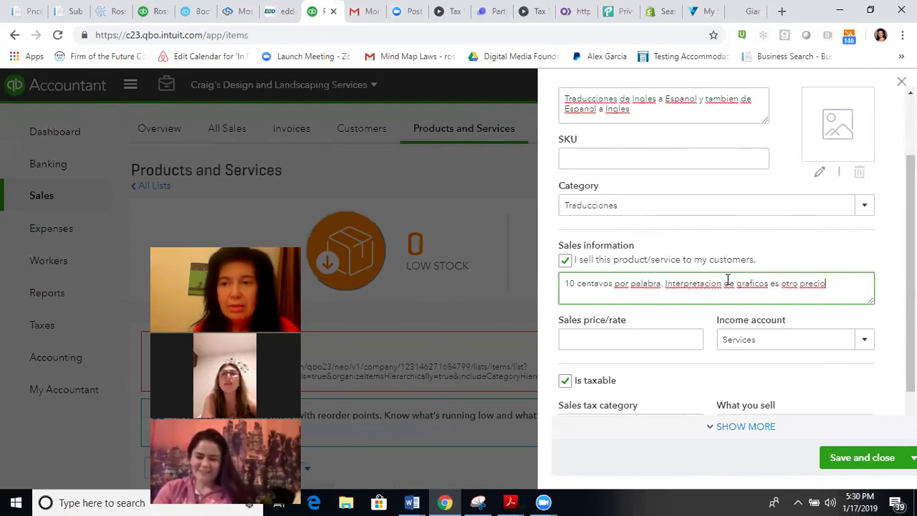
{"action": "key", "text": "BackSpace"}
{"action": "key", "text": "BackSpace"}
{"action": "key", "text": "BackSpace"}
{"action": "key", "text": "BackSpace"}
{"action": "key", "text": "BackSpace"}
{"action": "key", "text": "BackSpace"}
{"action": "key", "text": "BackSpace"}
{"action": "key", "text": "BackSpace"}
{"action": "key", "text": "BackSpace"}
{"action": "key", "text": "BackSpace"}
{"action": "key", "text": "BackSpace"}
{"action": "key", "text": "BackSpace"}
{"action": "key", "text": "BackSpace"}
{"action": "key", "text": "BackSpace"}
{"action": "key", "text": "BackSpace"}
{"action": "key", "text": "BackSpace"}
{"action": "key", "text": "BackSpace"}
{"action": "key", "text": "BackSpace"}
{"action": "key", "text": "BackSpace"}
{"action": "key", "text": "BackSpace"}
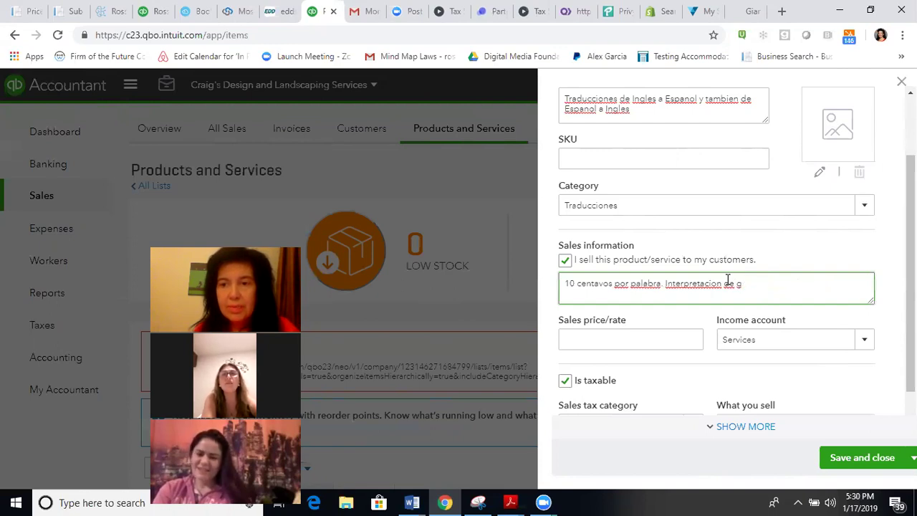
{"action": "key", "text": "BackSpace"}
{"action": "key", "text": "BackSpace"}
{"action": "key", "text": "BackSpace"}
{"action": "key", "text": "BackSpace"}
{"action": "key", "text": "BackSpace"}
{"action": "key", "text": "BackSpace"}
{"action": "key", "text": "BackSpace"}
{"action": "key", "text": "BackSpace"}
{"action": "key", "text": "BackSpace"}
{"action": "key", "text": "BackSpace"}
{"action": "key", "text": "BackSpace"}
{"action": "key", "text": "BackSpace"}
{"action": "key", "text": "BackSpace"}
{"action": "key", "text": "BackSpace"}
{"action": "key", "text": "BackSpace"}
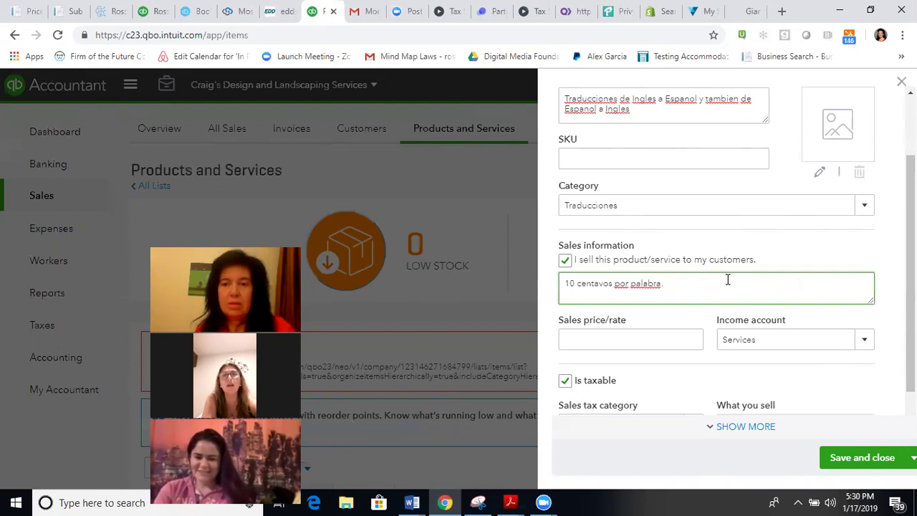
{"action": "left_click", "coordinate": [676, 343]}
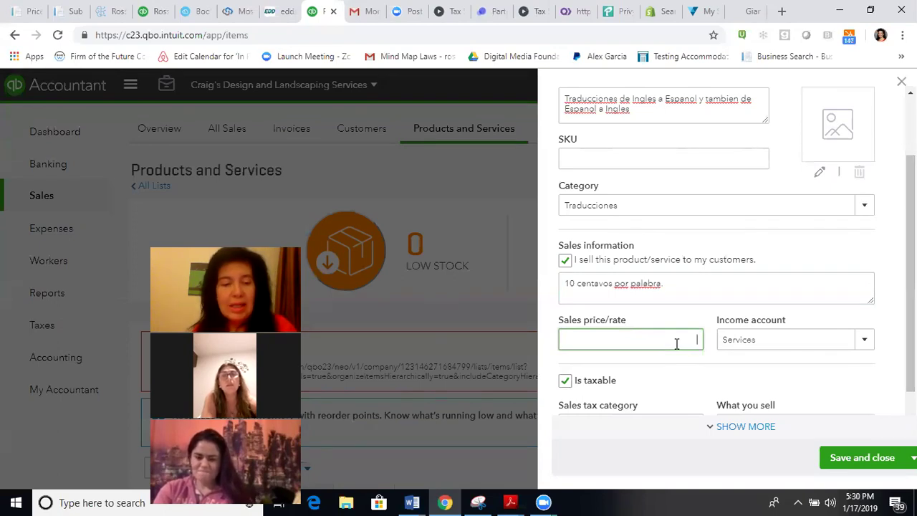
Step: Set the sales price/rate to 0.10 and uncheck Is taxable
{"action": "type", "text": ".10"}
{"action": "left_click", "coordinate": [681, 386]}
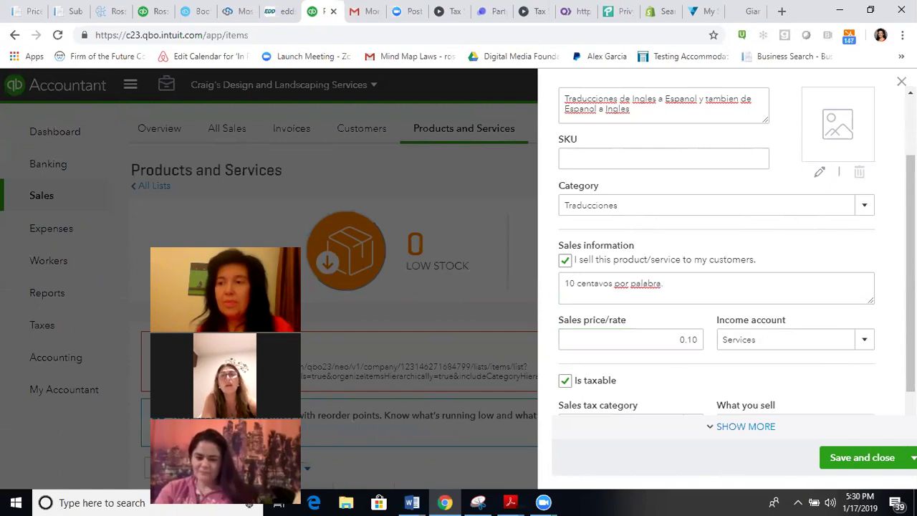
{"action": "scroll", "coordinate": [716, 287], "scroll_direction": "down", "scroll_amount": 2}
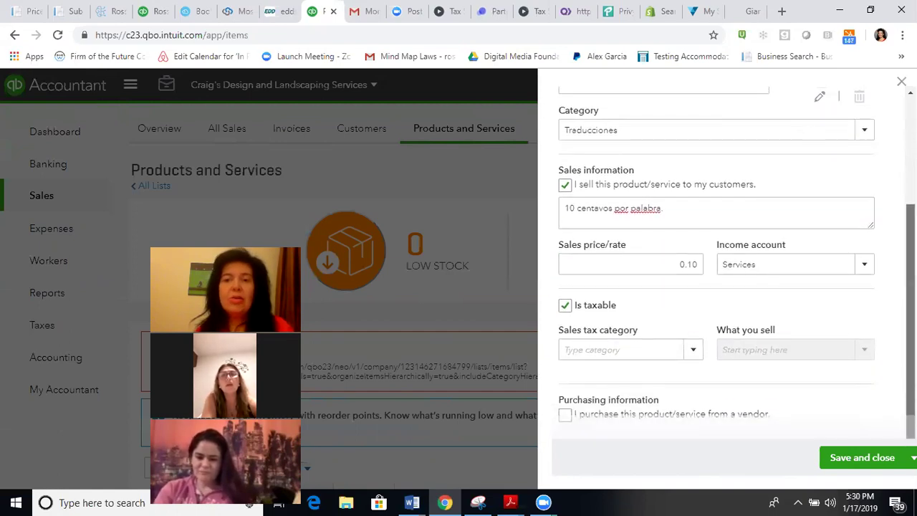
{"action": "left_click", "coordinate": [565, 306]}
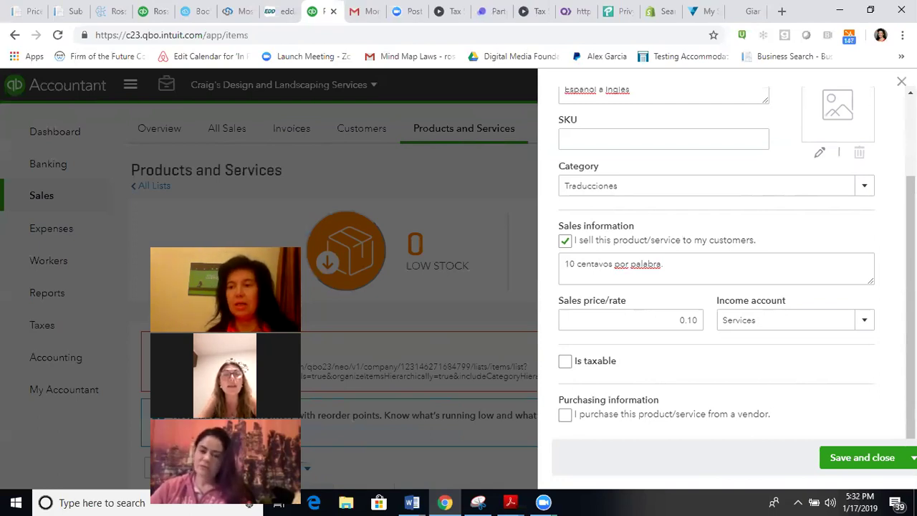
Step: Reveal the remaining item settings and mark the translation service as purchased from a vendor
{"action": "scroll", "coordinate": [910, 287], "scroll_direction": "up", "scroll_amount": 1}
{"action": "scroll", "coordinate": [910, 287], "scroll_direction": "down", "scroll_amount": 1}
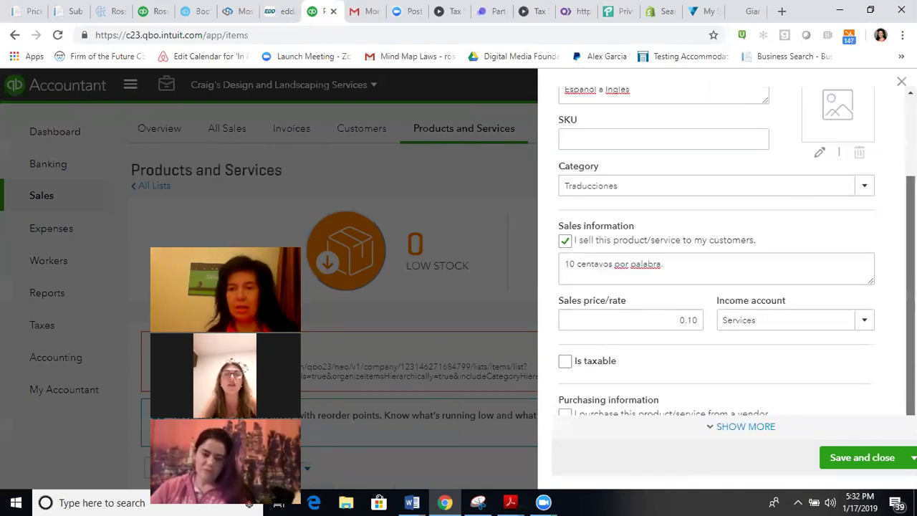
{"action": "left_click", "coordinate": [712, 429]}
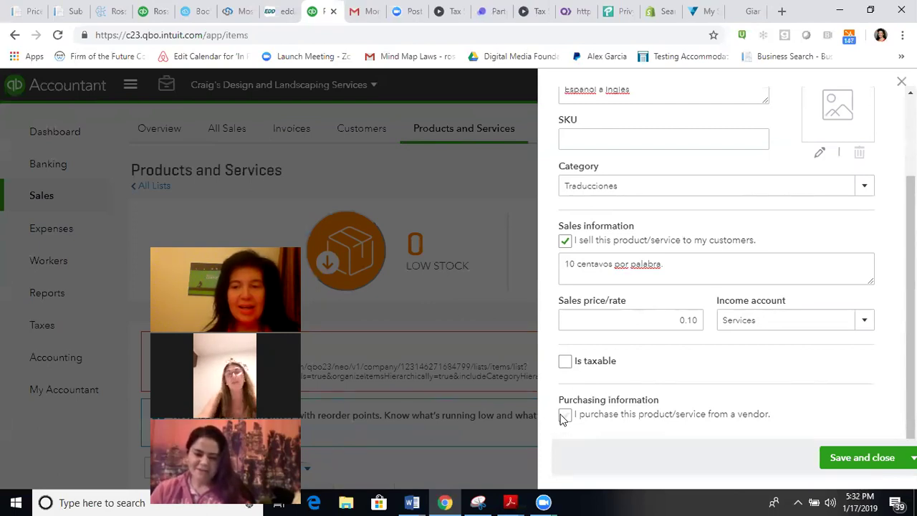
{"action": "left_click", "coordinate": [565, 415]}
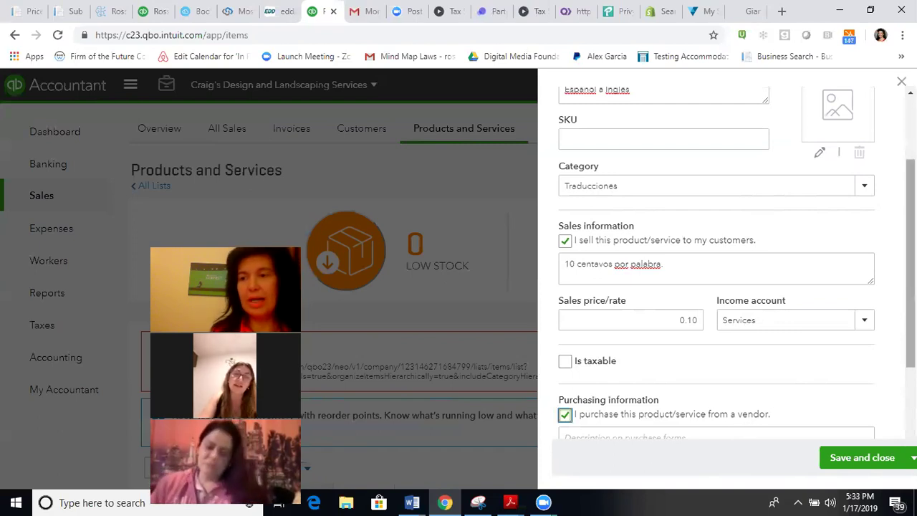
{"action": "scroll", "coordinate": [716, 258], "scroll_direction": "down", "scroll_amount": 3}
{"action": "scroll", "coordinate": [716, 257], "scroll_direction": "down", "scroll_amount": 1}
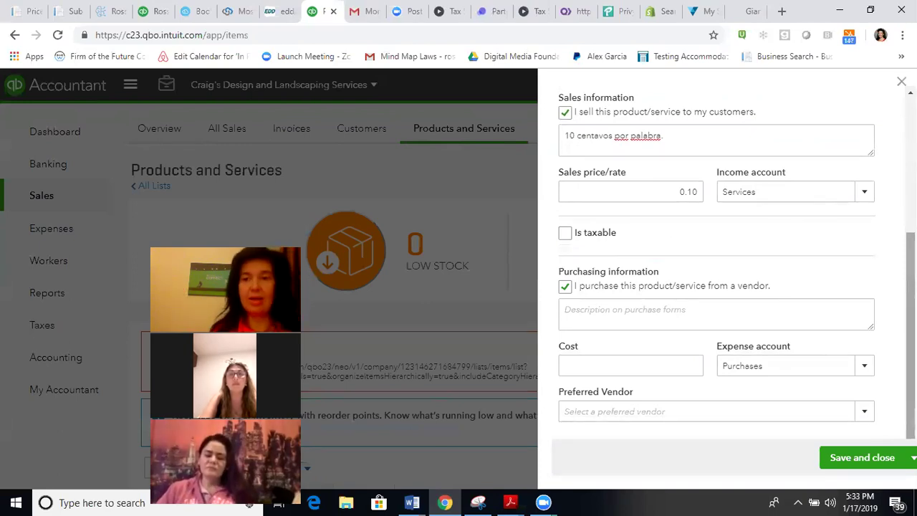
{"action": "left_click", "coordinate": [740, 315]}
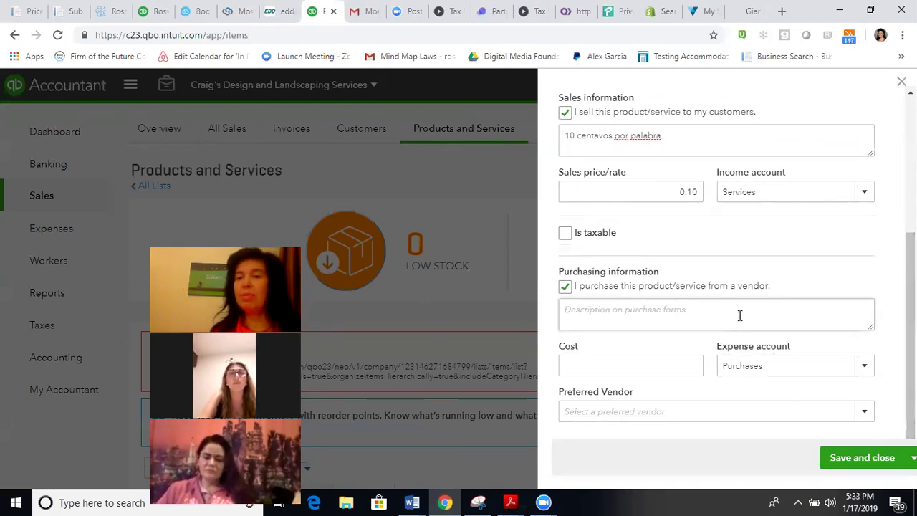
Step: Enter a Spanish purchase description saying the service is bought from the translator for 0.7
{"action": "type", "text": "Y"}
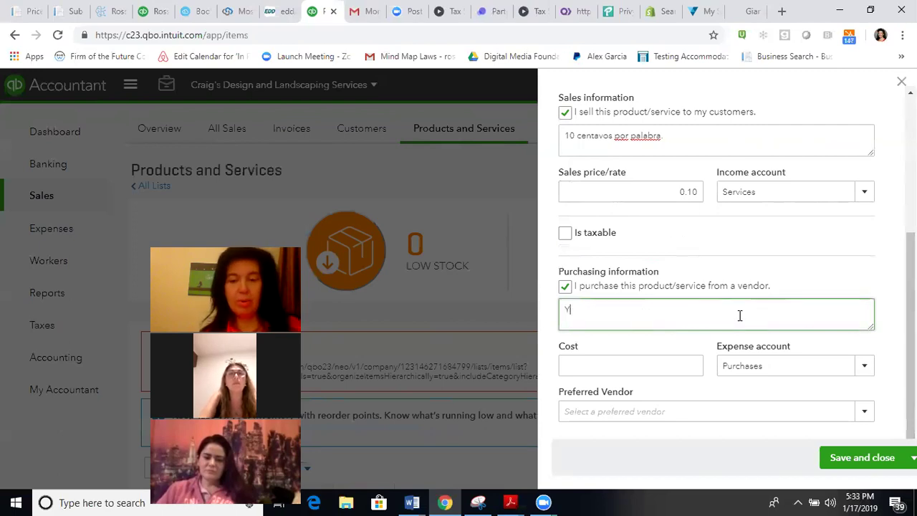
{"action": "type", "text": "o compro "}
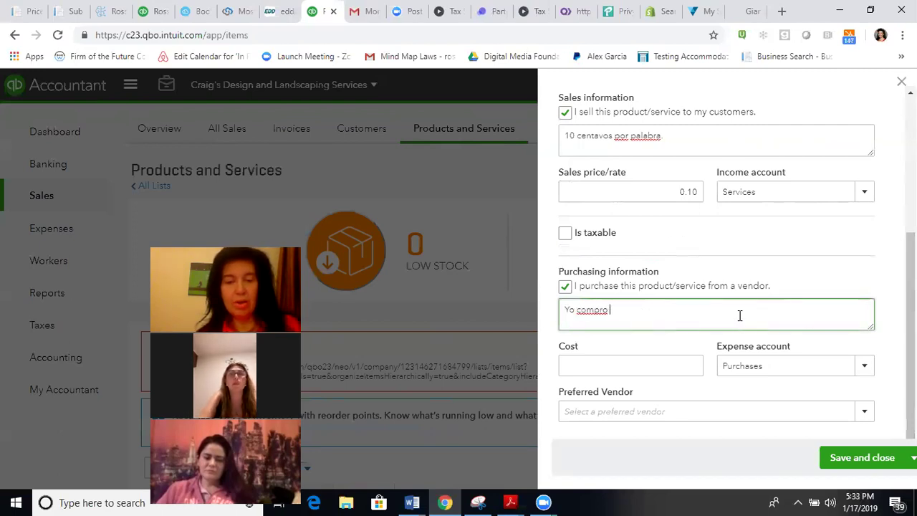
{"action": "type", "text": "este servici"}
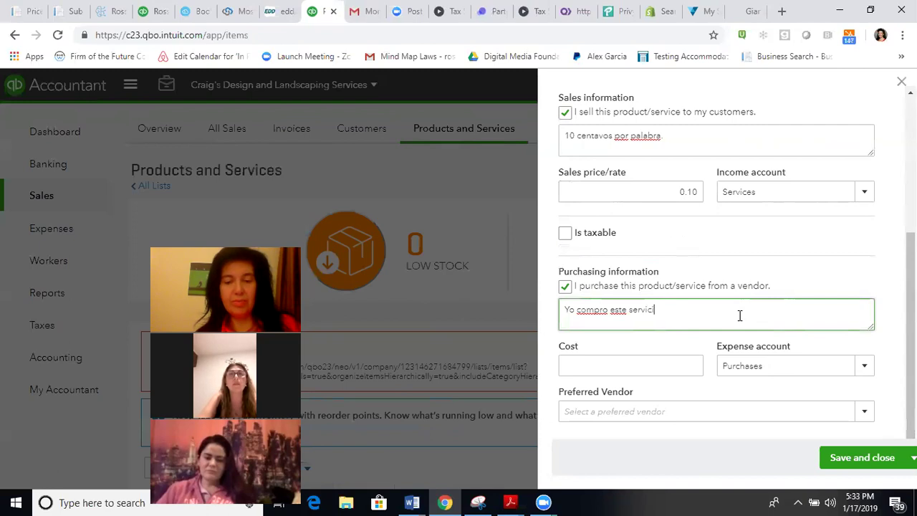
{"action": "type", "text": "o a J"}
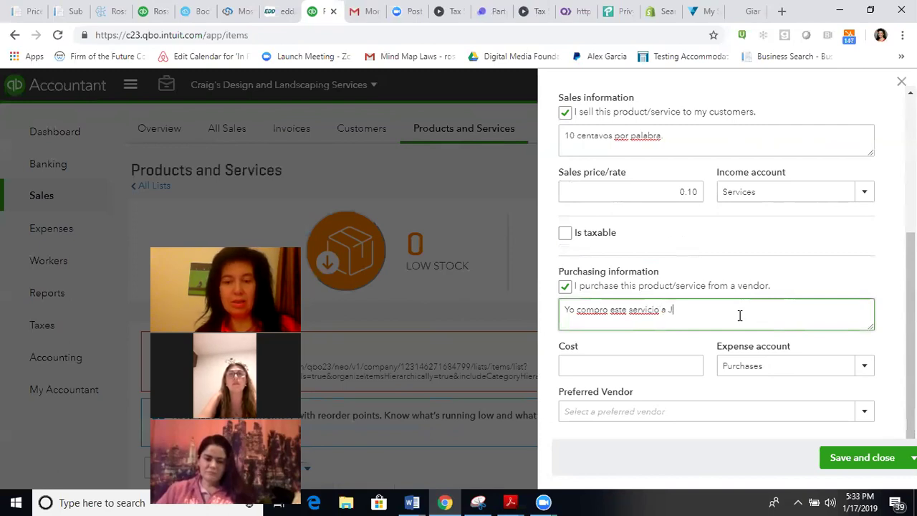
{"action": "type", "text": "uanita por "}
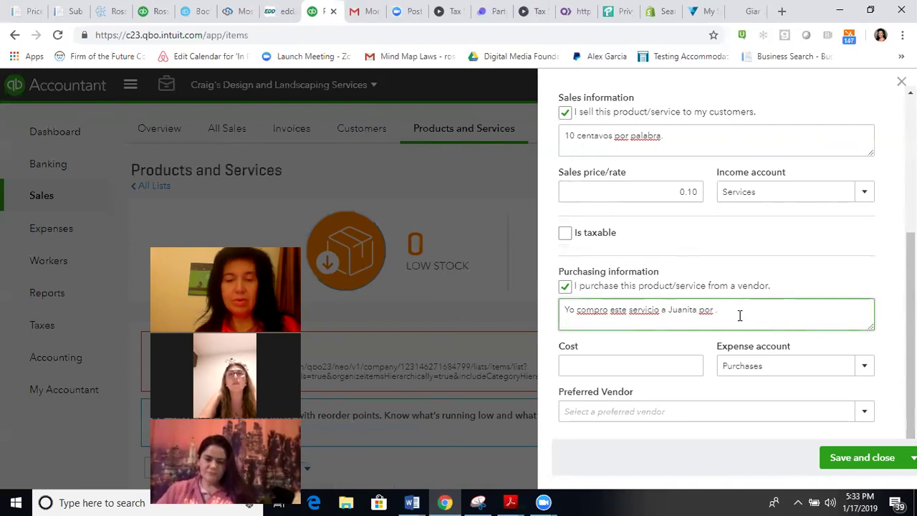
{"action": "type", "text": ".7"}
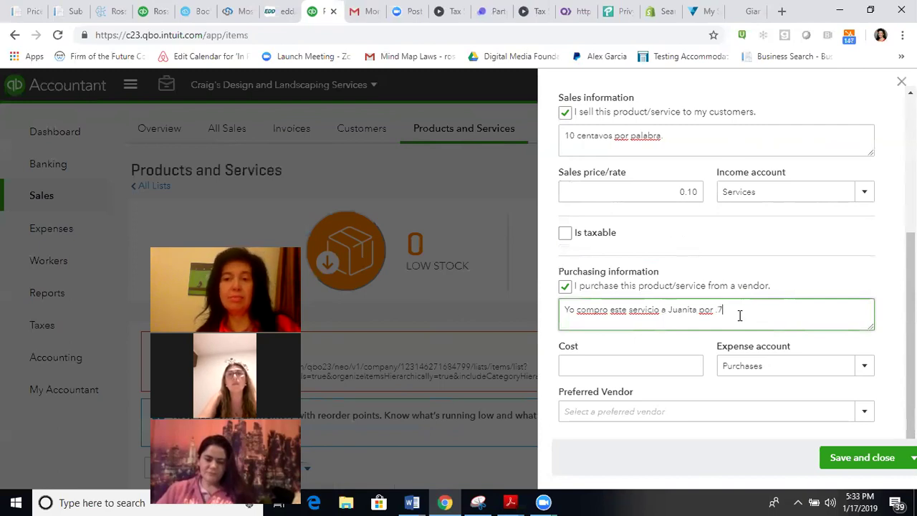
{"action": "key", "text": "Left"}
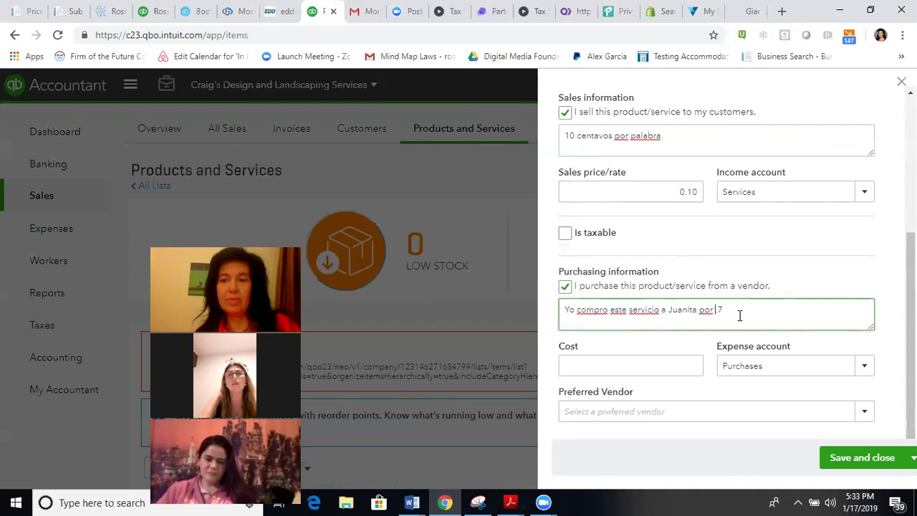
{"action": "type", "text": "0."}
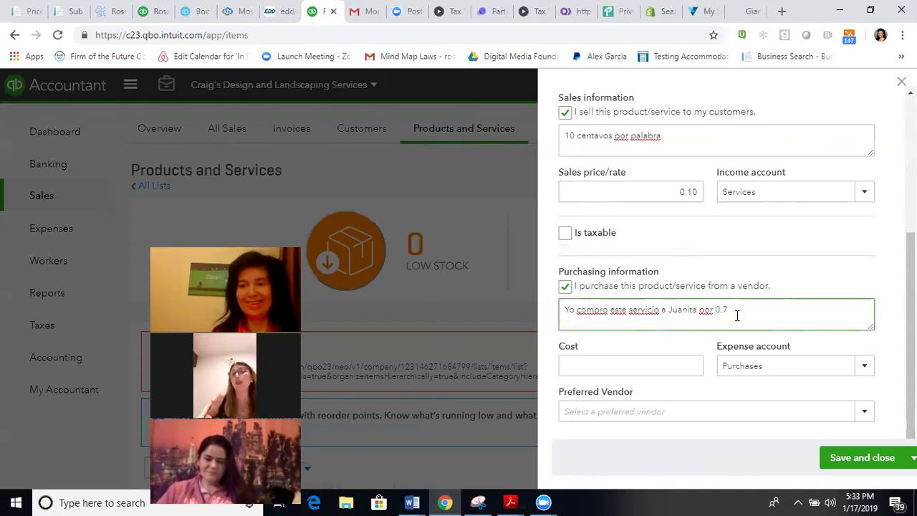
{"action": "left_click", "coordinate": [644, 366]}
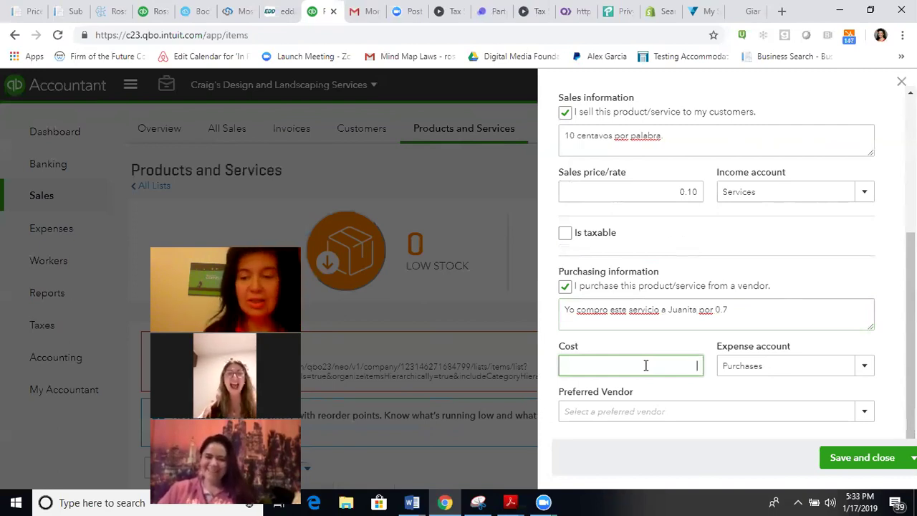
Step: Enter 0.7 as the item's purchase cost so it shows 0.70
{"action": "type", "text": ".0"}
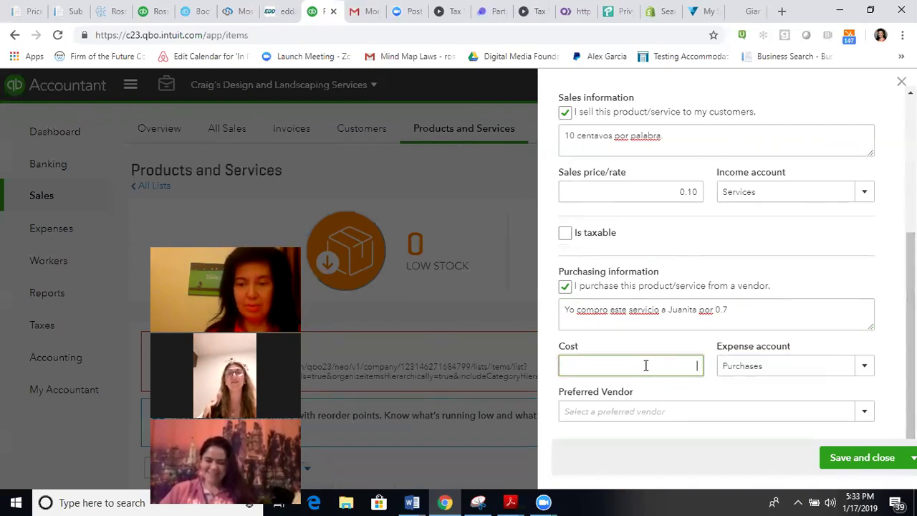
{"action": "type", "text": "0.7"}
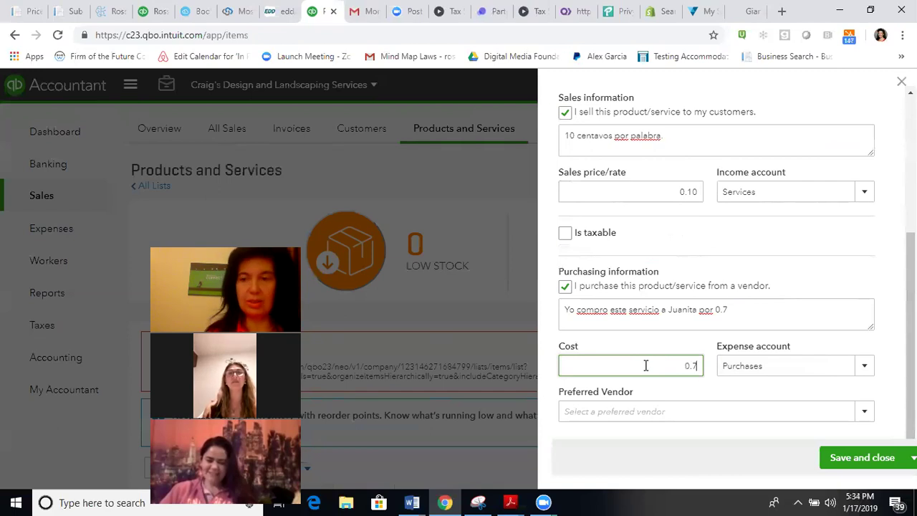
{"action": "left_click", "coordinate": [682, 392]}
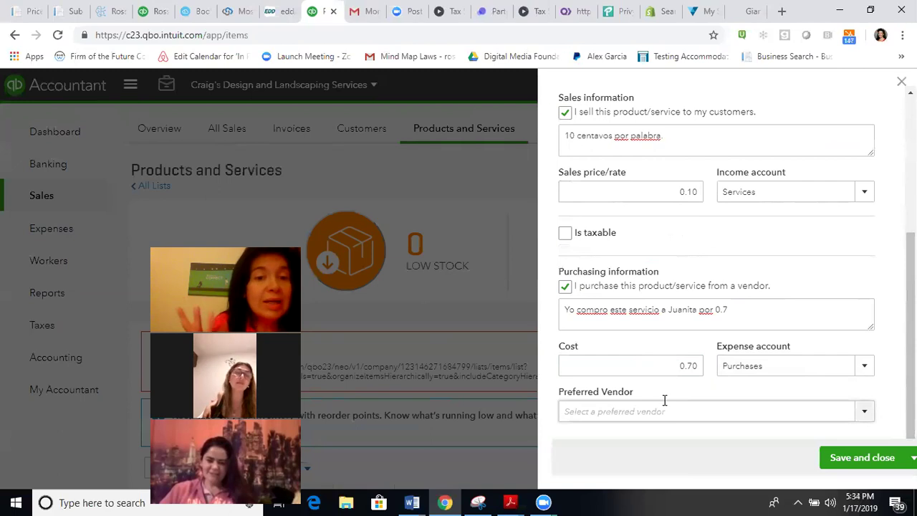
{"action": "left_click", "coordinate": [866, 415]}
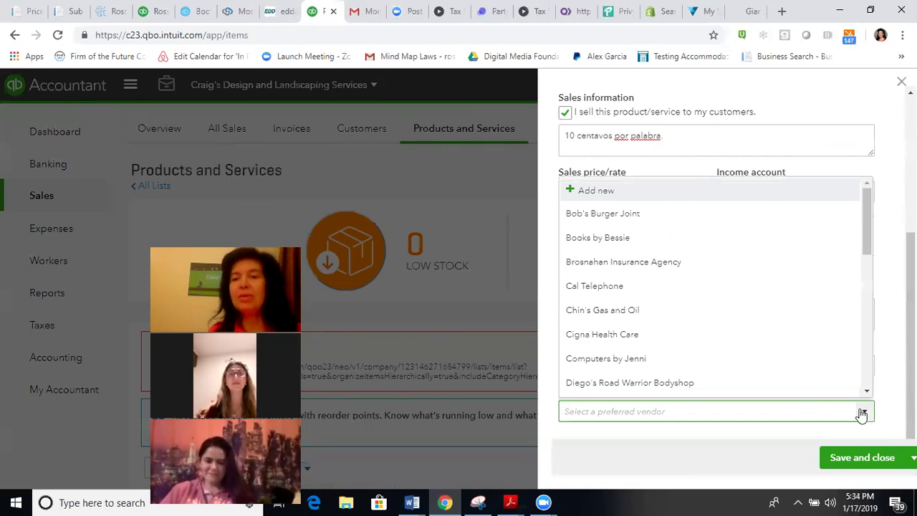
{"action": "left_click", "coordinate": [628, 218]}
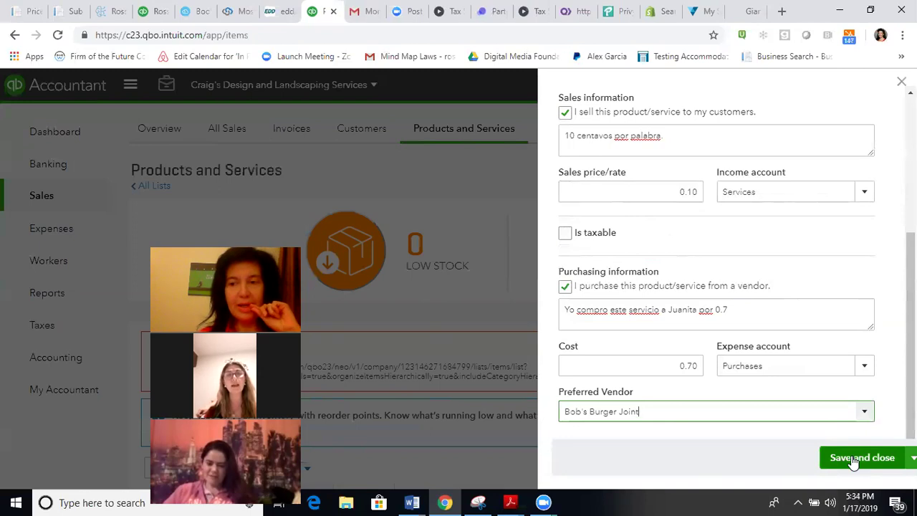
{"action": "left_click", "coordinate": [795, 412]}
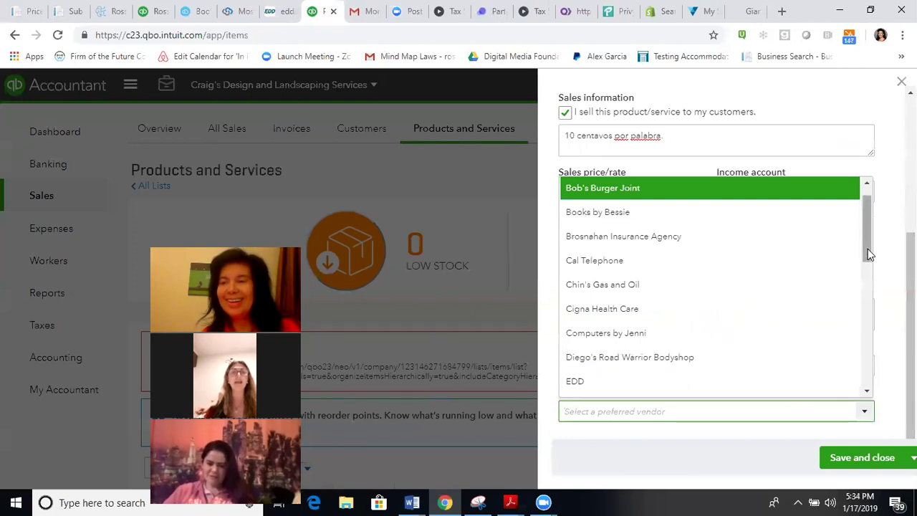
{"action": "scroll", "coordinate": [866, 218], "scroll_direction": "up", "scroll_amount": 1}
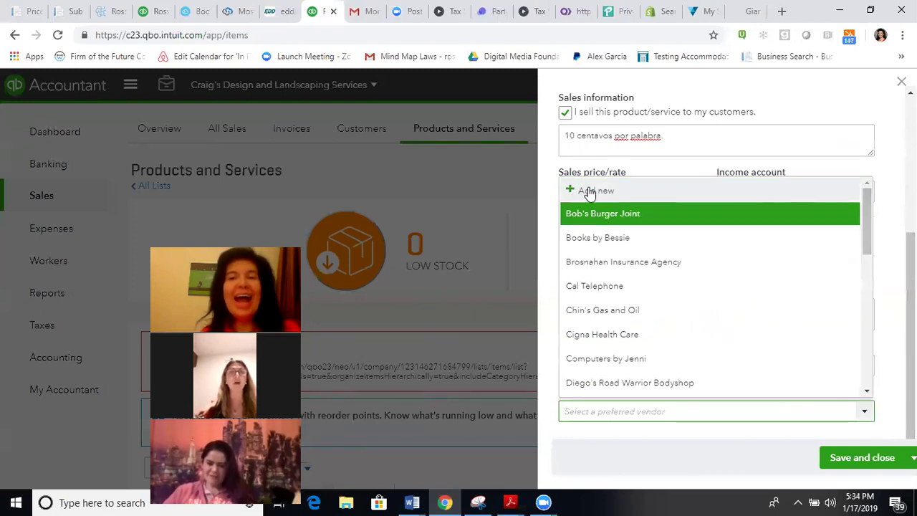
{"action": "key", "text": "Escape"}
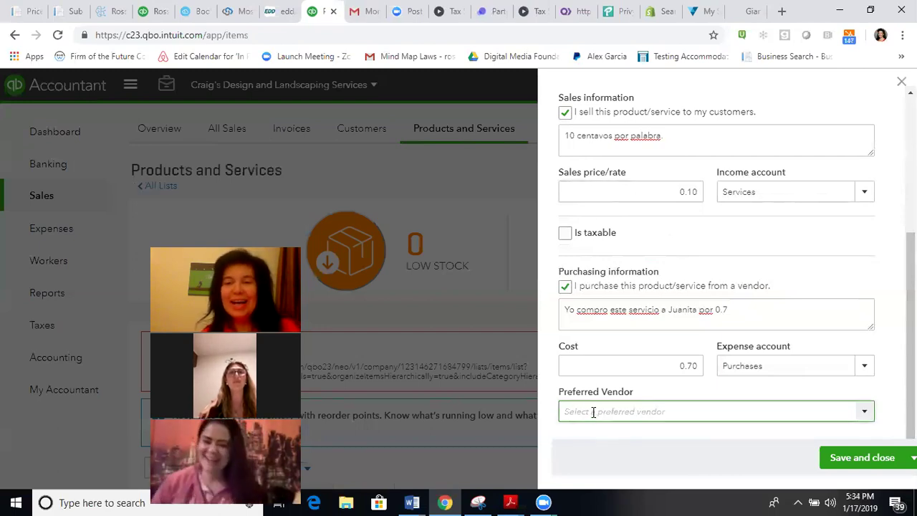
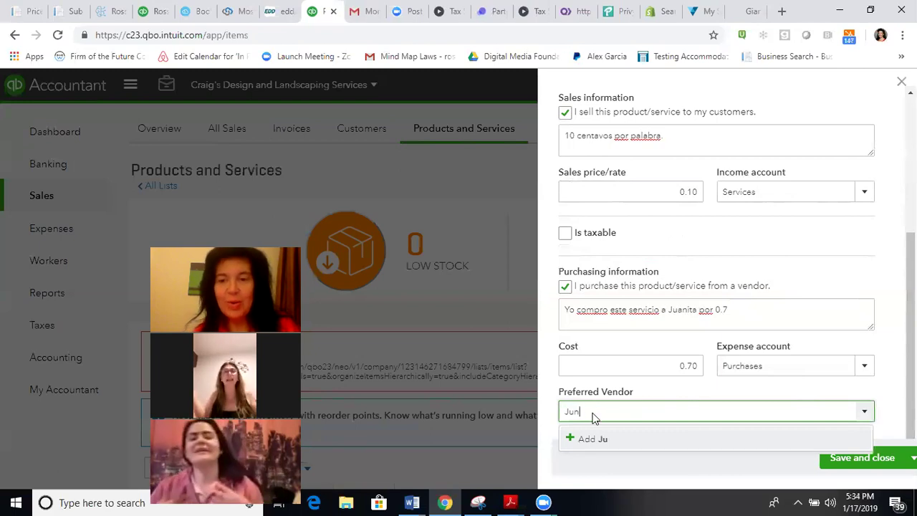
Step: Add a new preferred vendor by entering the vendor's full name and opening the full vendor form
{"action": "key", "text": "Return"}
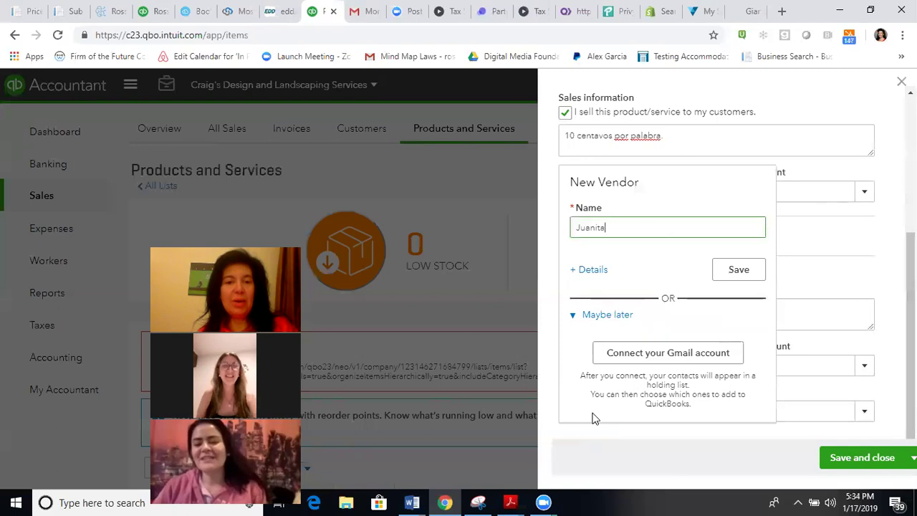
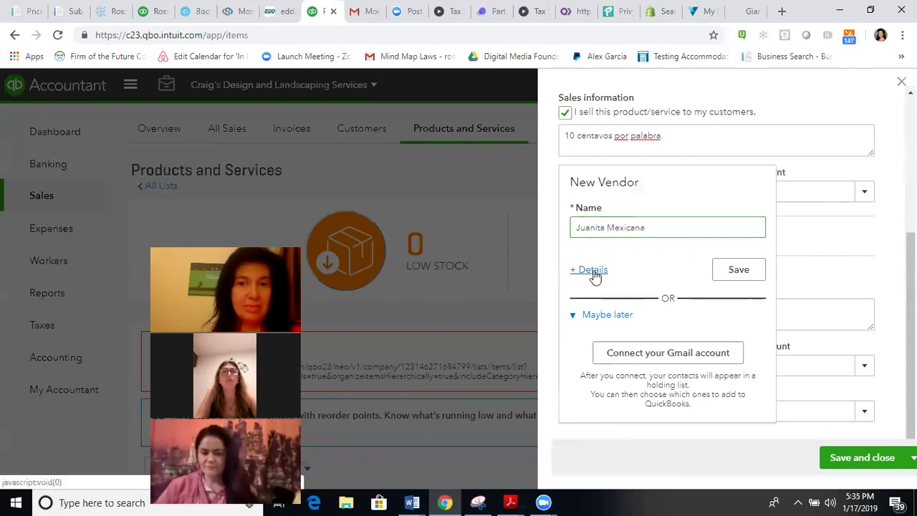
{"action": "left_click", "coordinate": [594, 270]}
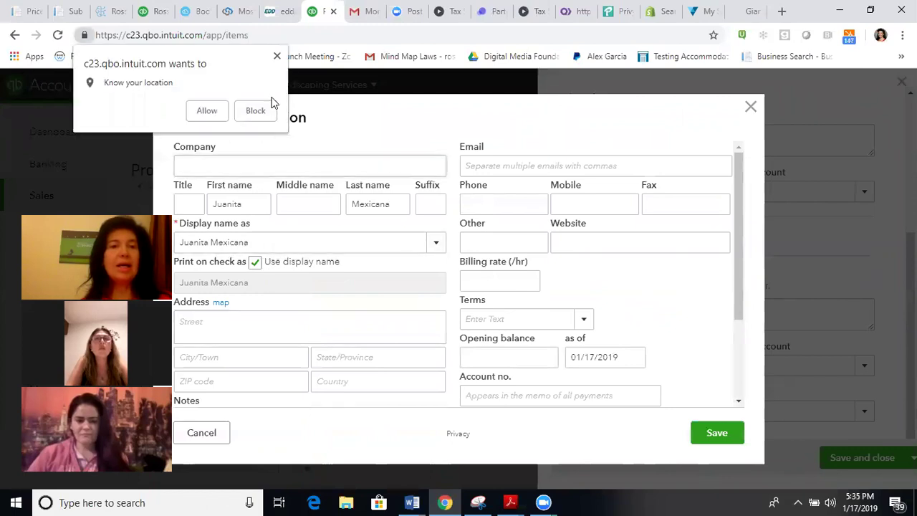
Step: Fill in the vendor's address: street 'Culdad de MExico', city Mexico City, country Mexico
{"action": "left_click", "coordinate": [204, 111]}
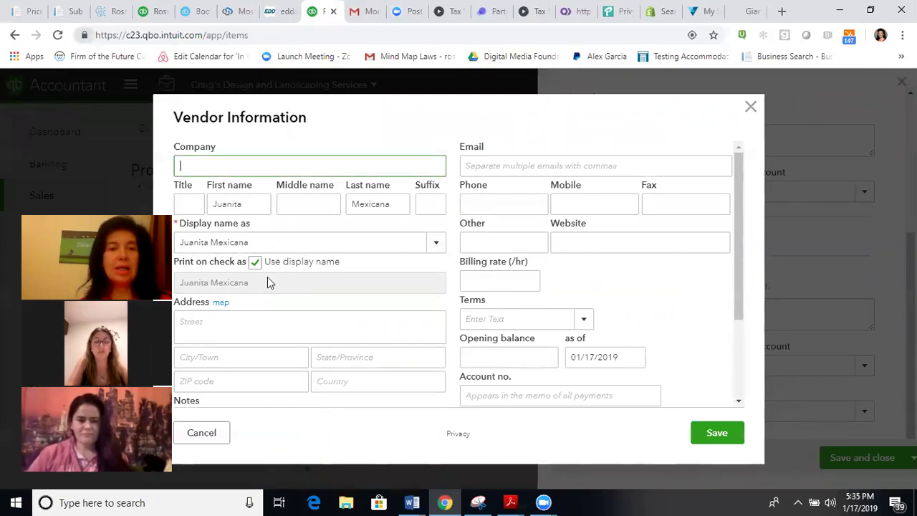
{"action": "left_click", "coordinate": [246, 321]}
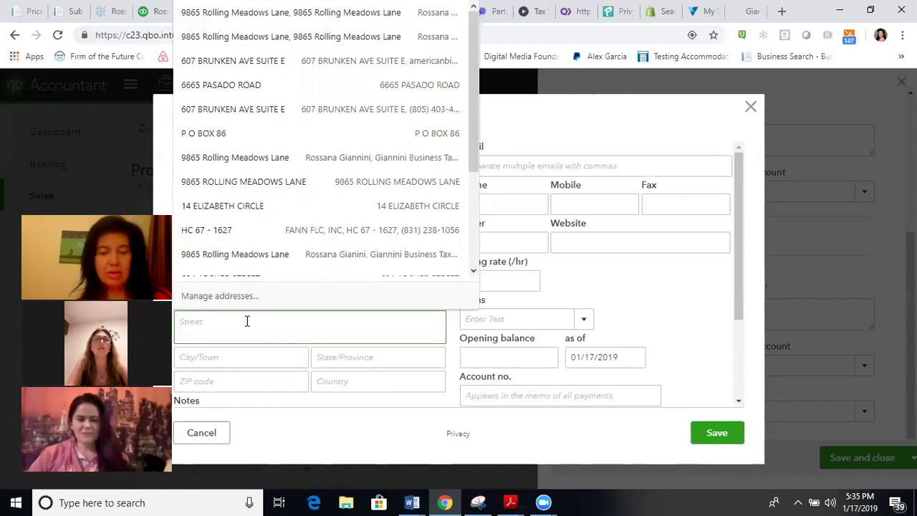
{"action": "type", "text": "Culdad de"}
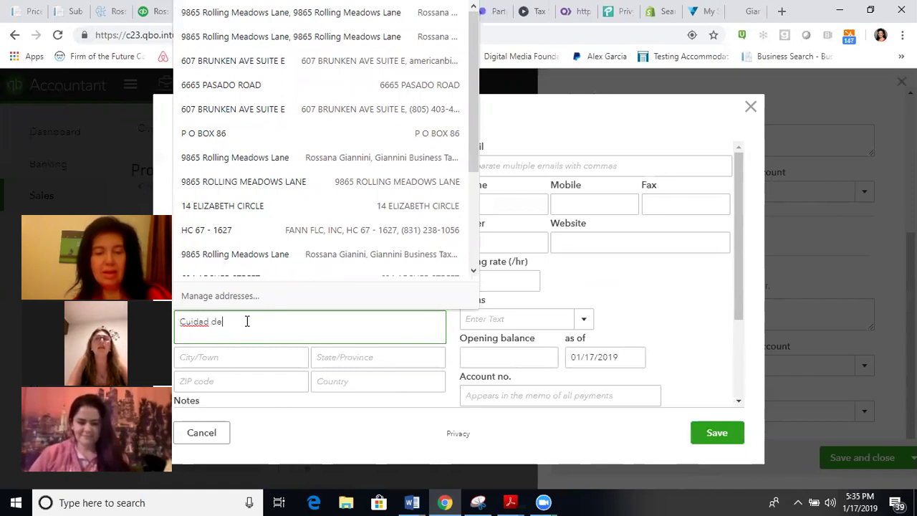
{"action": "type", "text": " MExico"}
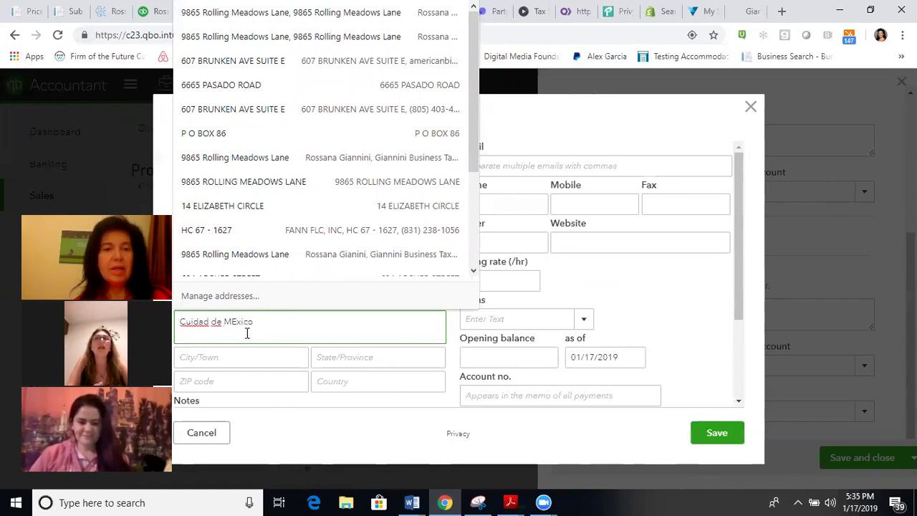
{"action": "left_click", "coordinate": [245, 356]}
{"action": "type", "text": "M"}
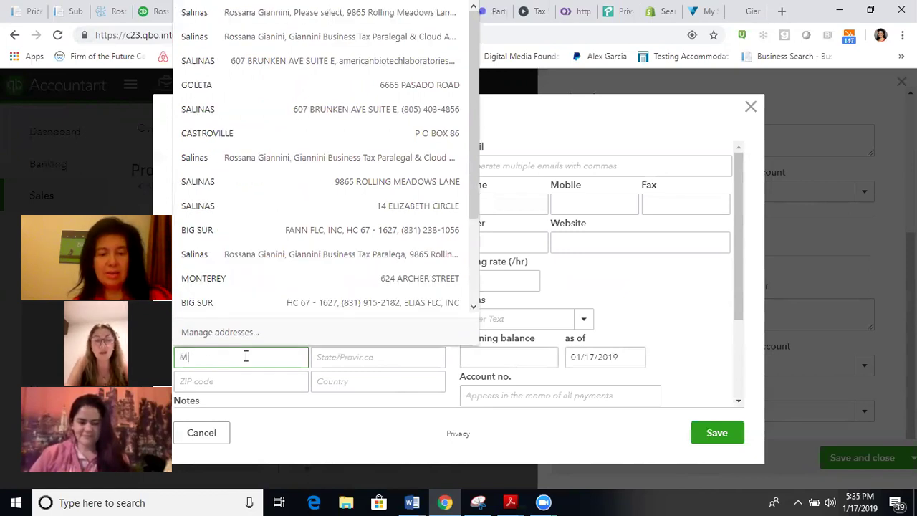
{"action": "type", "text": "exico City"}
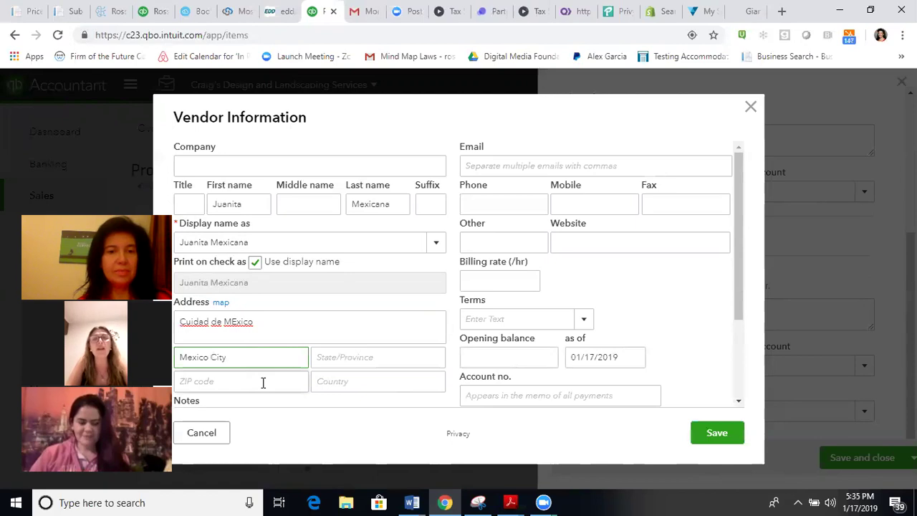
{"action": "left_click", "coordinate": [263, 383]}
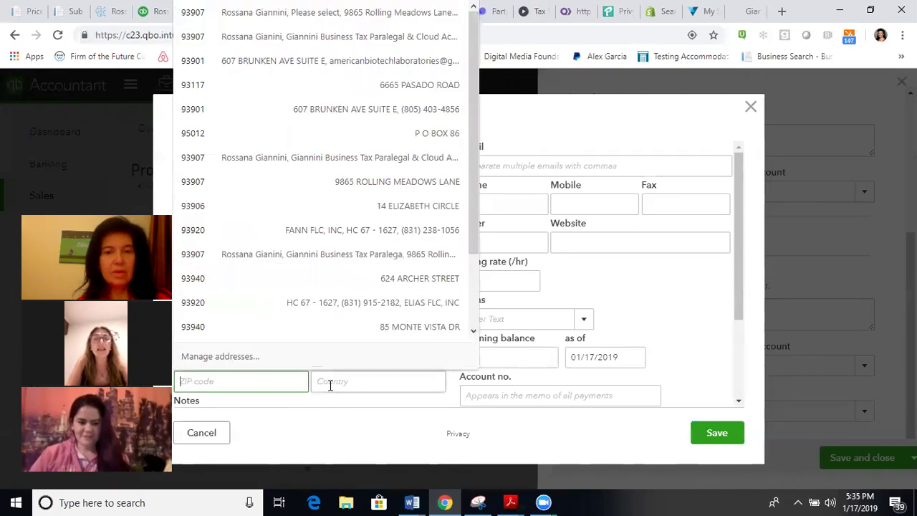
{"action": "left_click", "coordinate": [329, 383]}
{"action": "type", "text": "Mexico"}
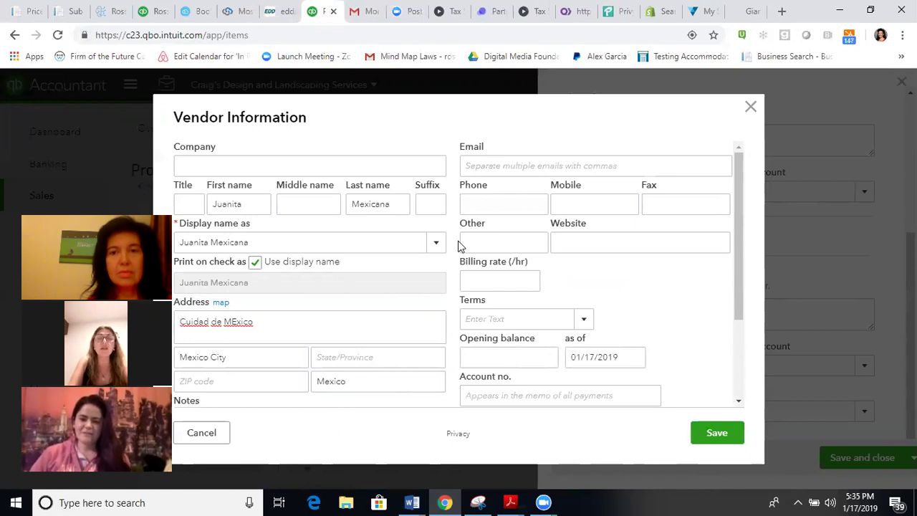
Step: Enter the vendor's e-mail address and mobile number
{"action": "left_click", "coordinate": [486, 171]}
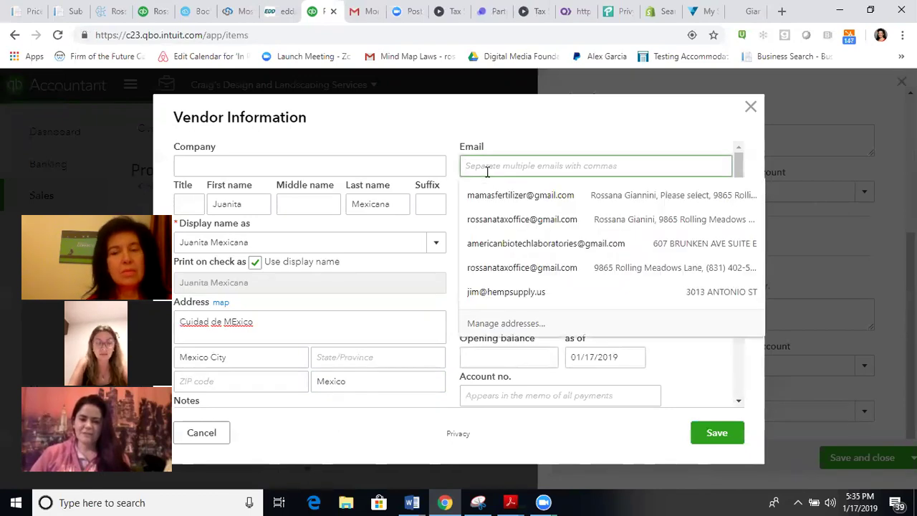
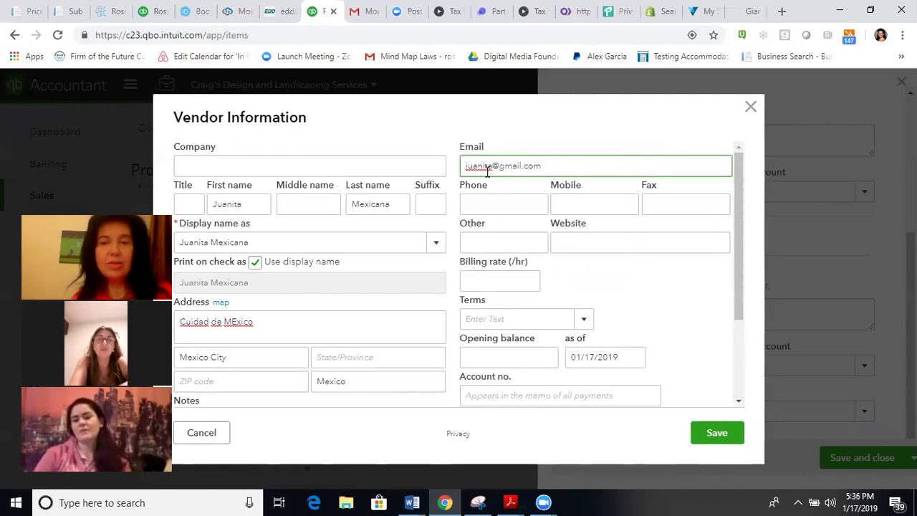
{"action": "left_click", "coordinate": [557, 205]}
{"action": "type", "text": "1234567"}
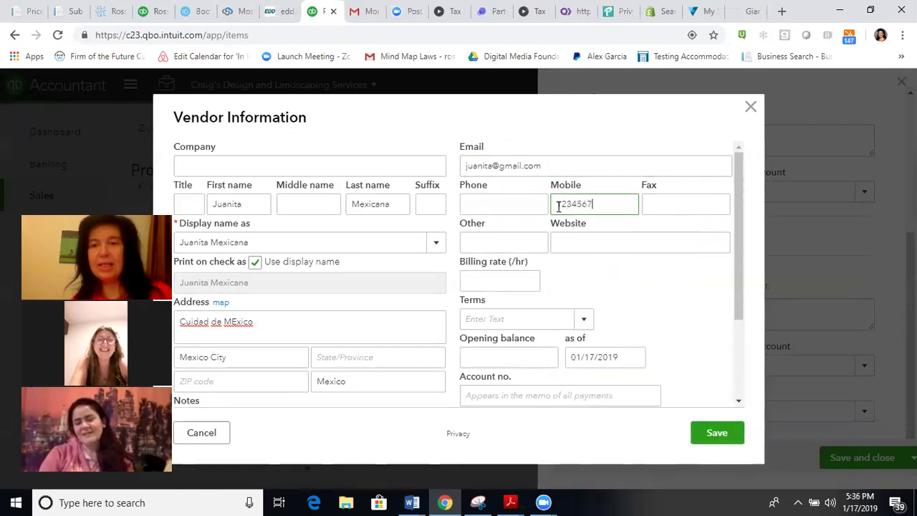
{"action": "type", "text": "89"}
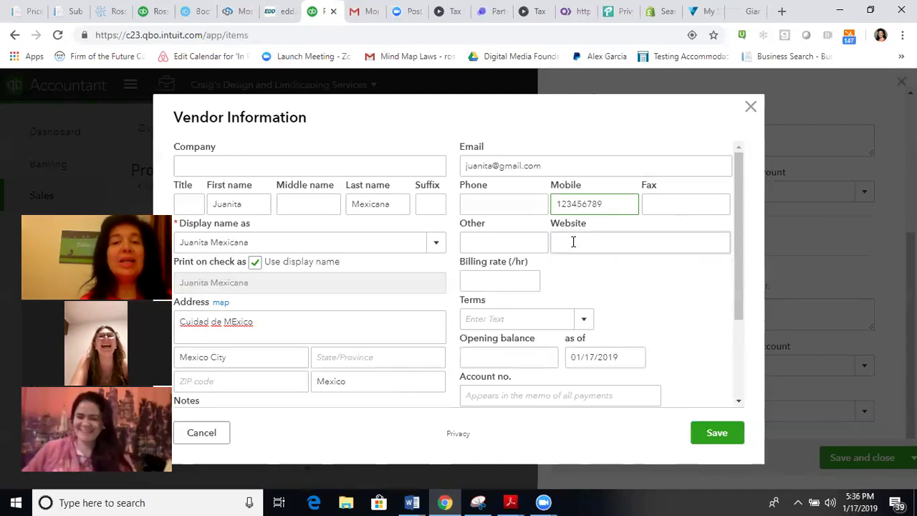
Step: Set the vendor's hourly billing rate to 0.70
{"action": "left_click", "coordinate": [505, 286]}
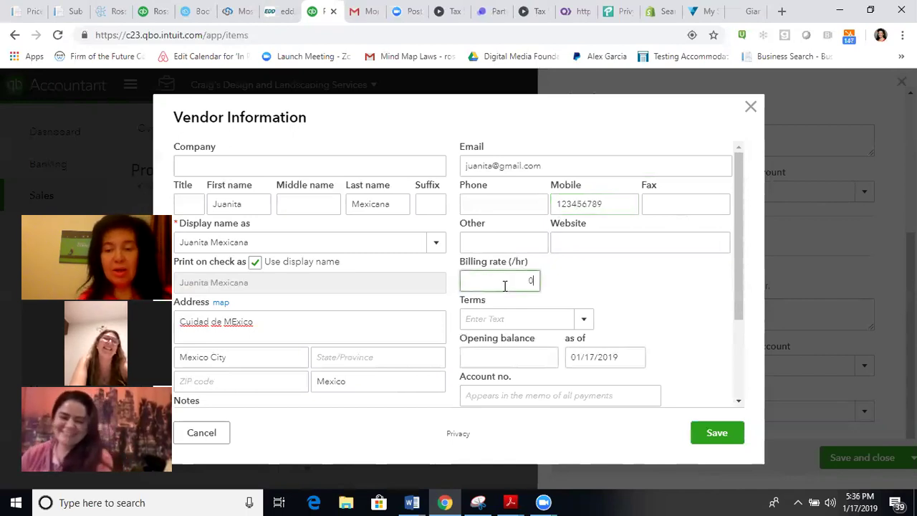
{"action": "type", "text": ".7"}
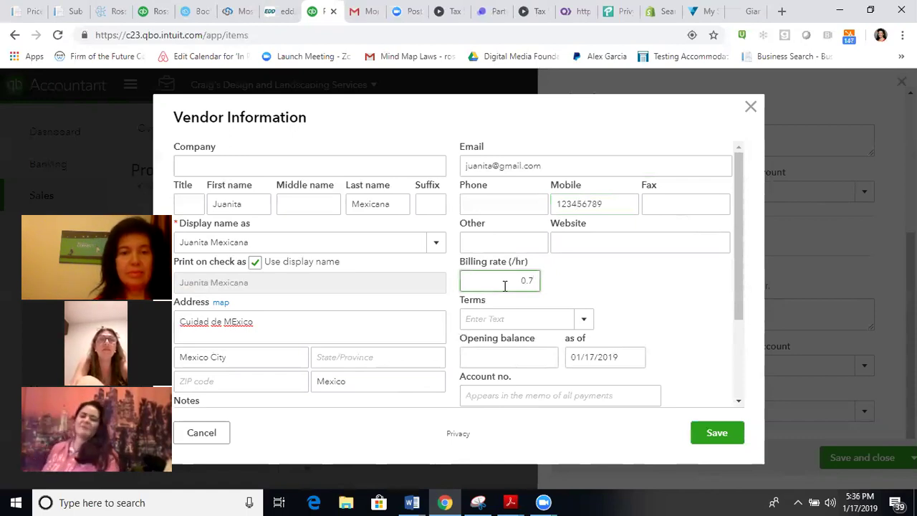
{"action": "type", "text": "0"}
{"action": "left_click_drag", "start_coordinate": [736, 263], "coordinate": [739, 343]}
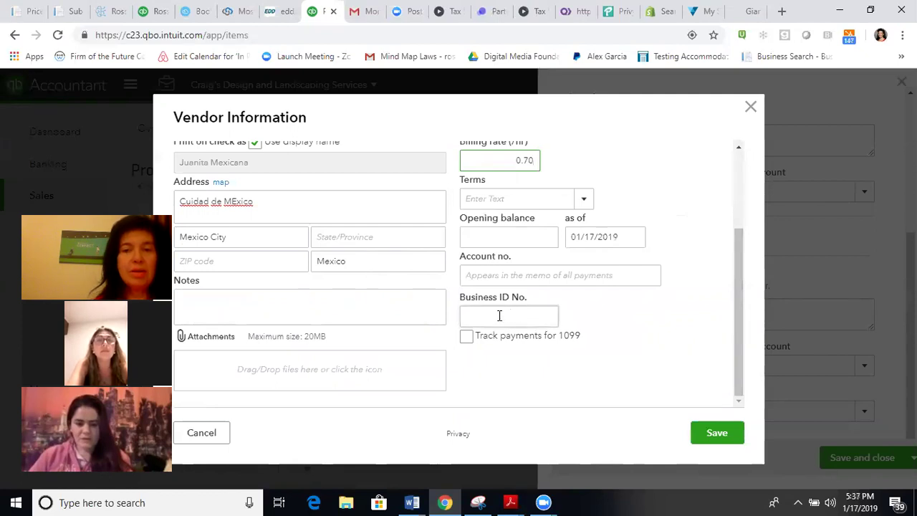
Step: Turn on Track payments for 1099 for the vendor and browse for an attachment file
{"action": "left_click", "coordinate": [466, 336]}
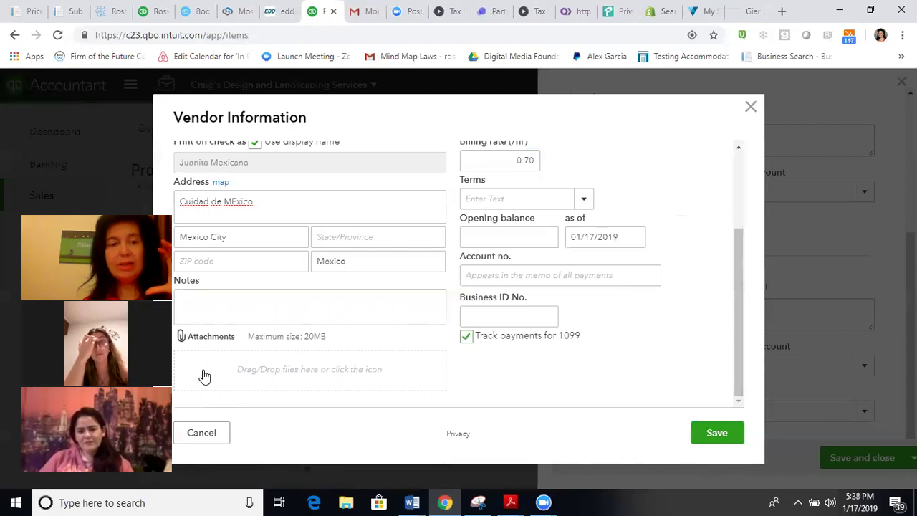
{"action": "left_click", "coordinate": [200, 351]}
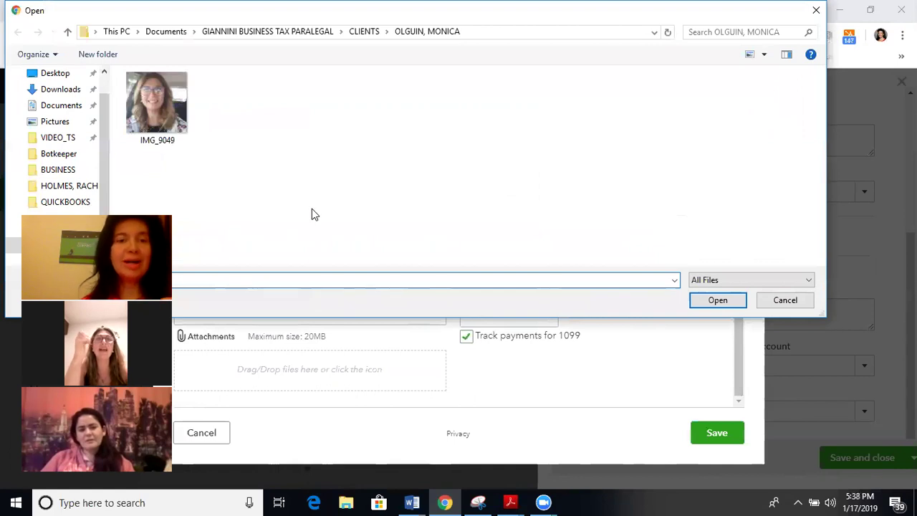
Step: Attach the image IMG_9049.jpg to the vendor record
{"action": "left_click", "coordinate": [160, 115]}
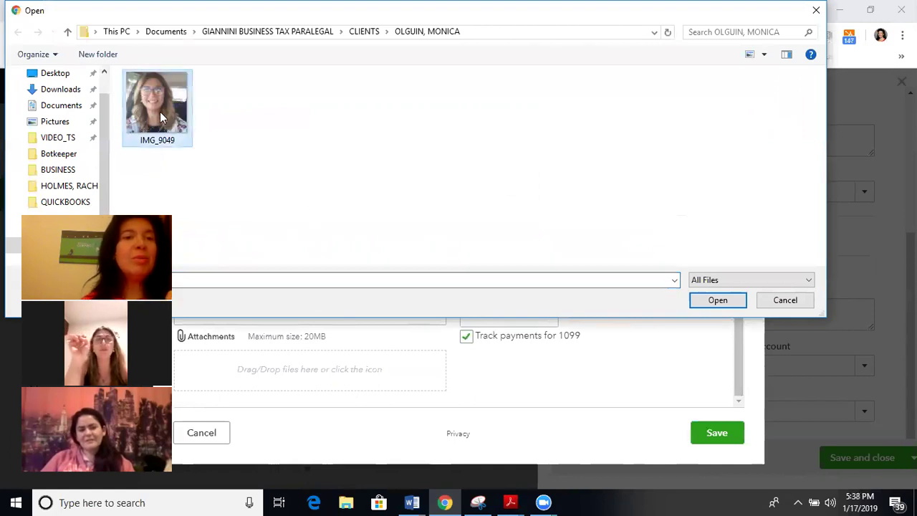
{"action": "left_click", "coordinate": [704, 303]}
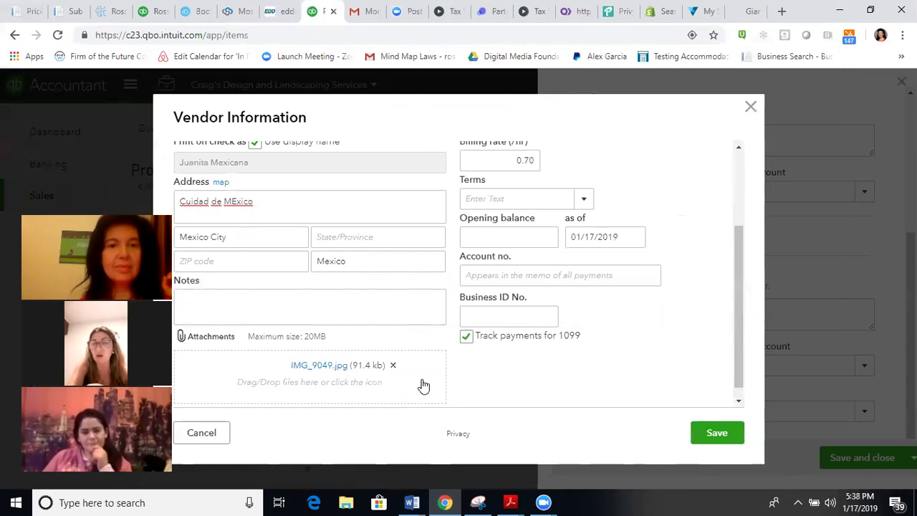
Step: Add a Spanish note reminding to request the W-9 form from the vendor
{"action": "left_click", "coordinate": [374, 303]}
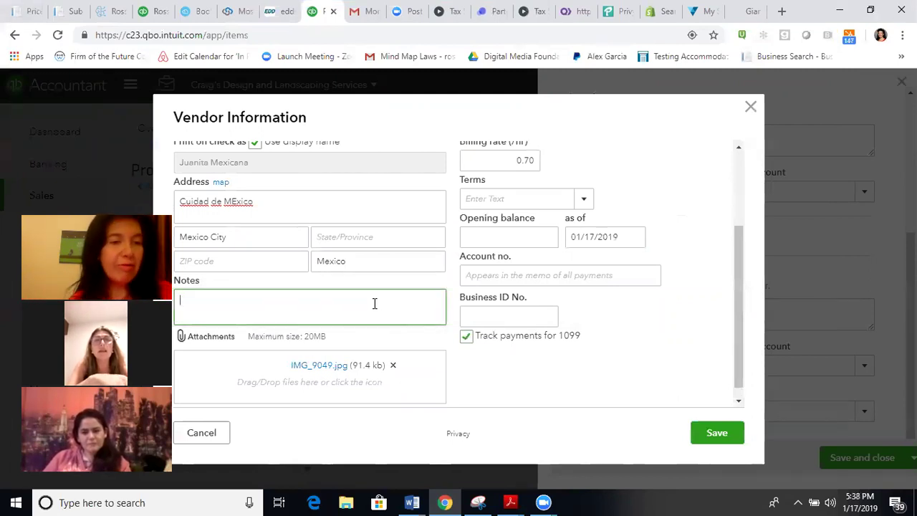
{"action": "type", "text": "Pedirle"}
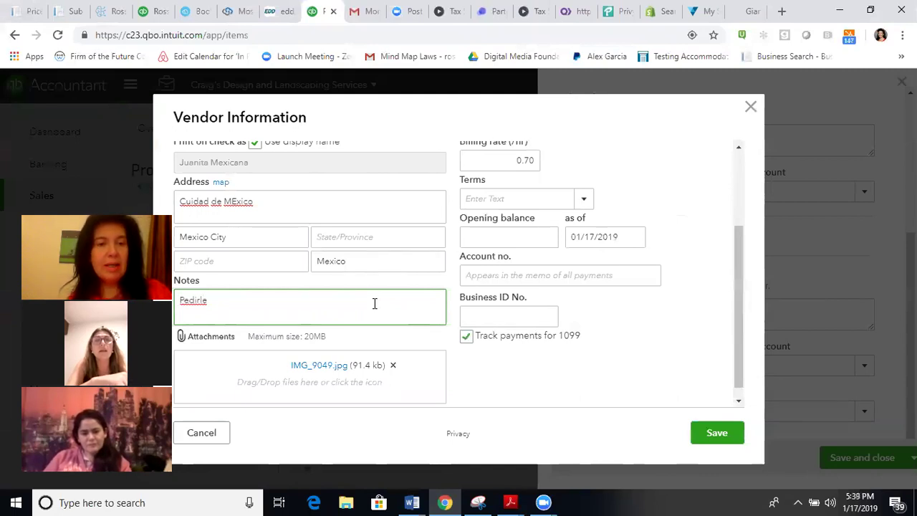
{"action": "type", "text": " la forma W-9 a Juanita"}
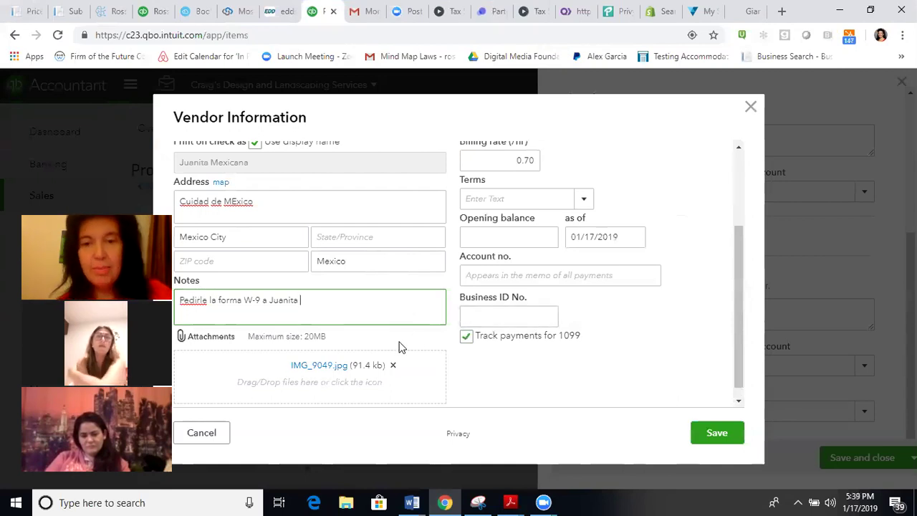
{"action": "left_click", "coordinate": [472, 313]}
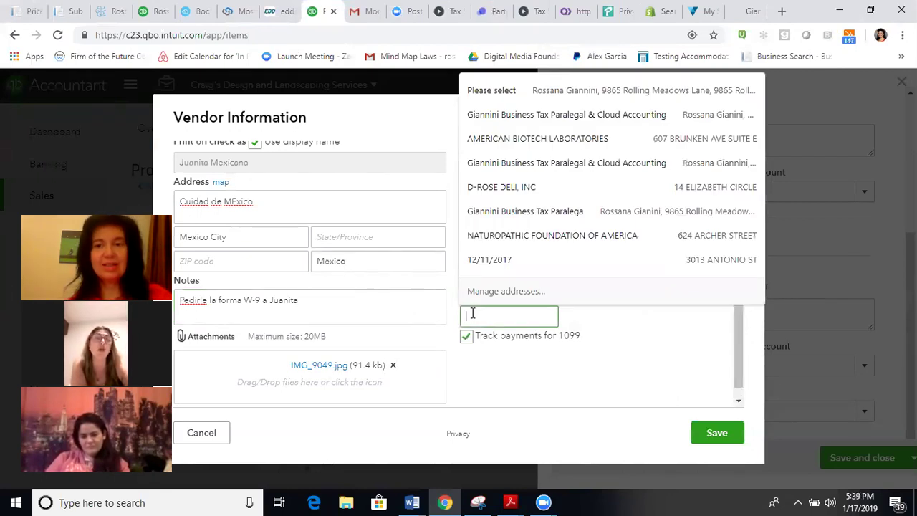
Step: Save the new 1099 vendor, select it as Preferred Vendor, and save and close the service item
{"action": "left_click", "coordinate": [533, 377]}
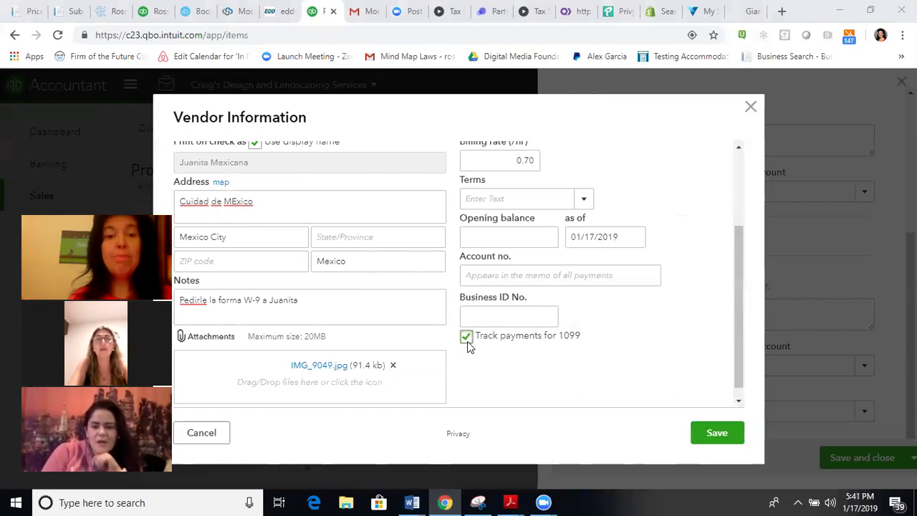
{"action": "left_click", "coordinate": [513, 315]}
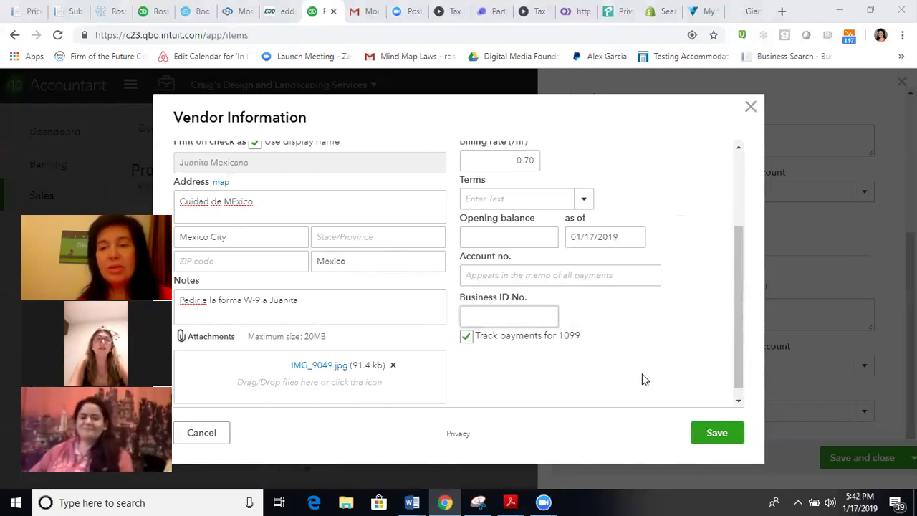
{"action": "left_click", "coordinate": [712, 434]}
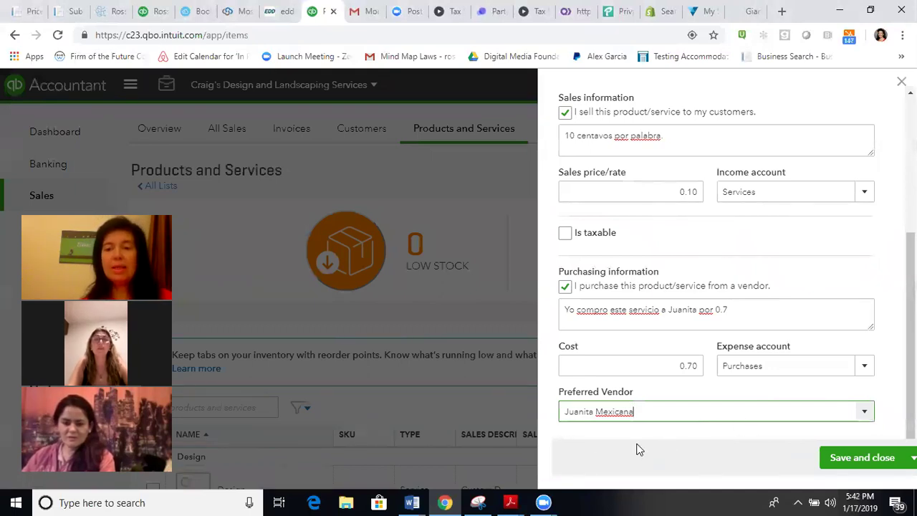
{"action": "left_click", "coordinate": [890, 429]}
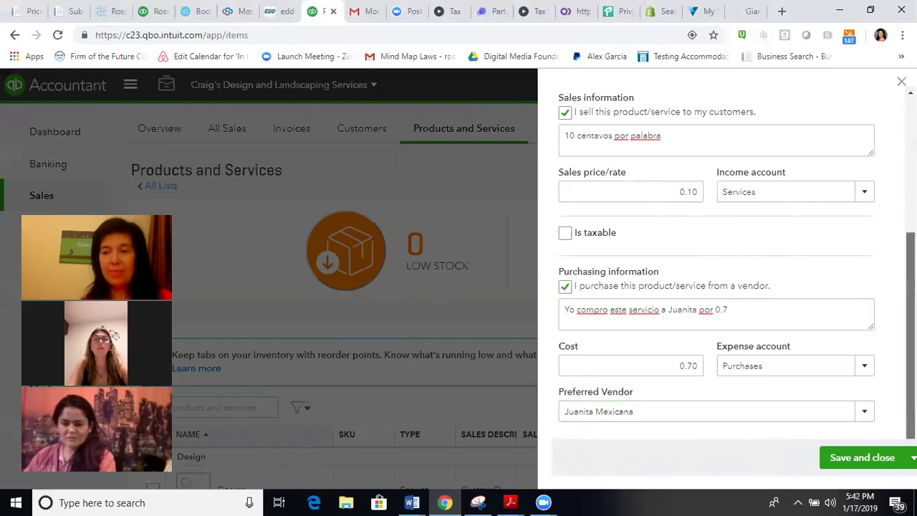
{"action": "left_click", "coordinate": [874, 460]}
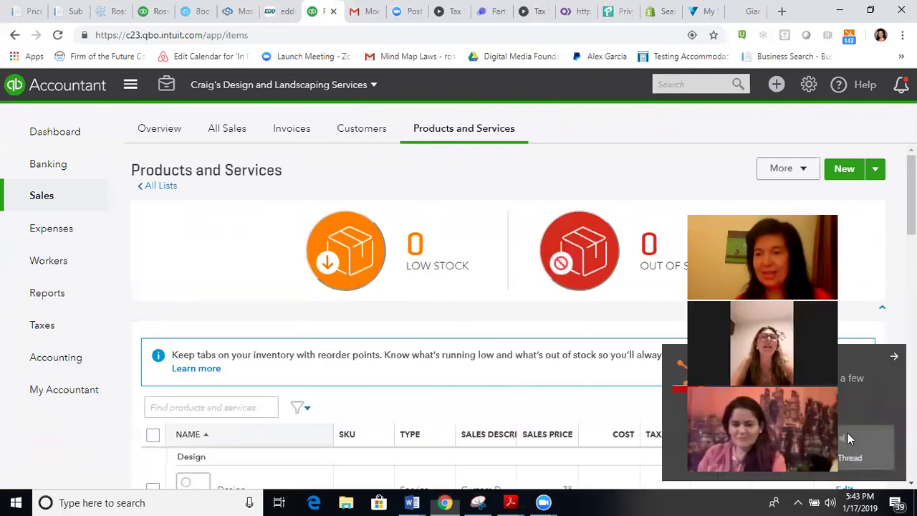
{"action": "left_click", "coordinate": [849, 437]}
{"action": "left_click", "coordinate": [848, 433]}
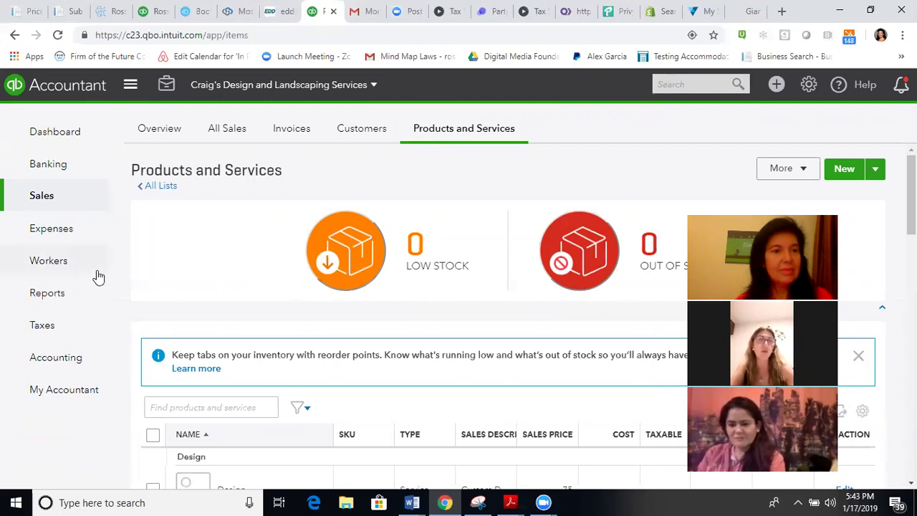
{"action": "mouse_move", "coordinate": [76, 251]}
{"action": "mouse_move", "coordinate": [75, 233]}
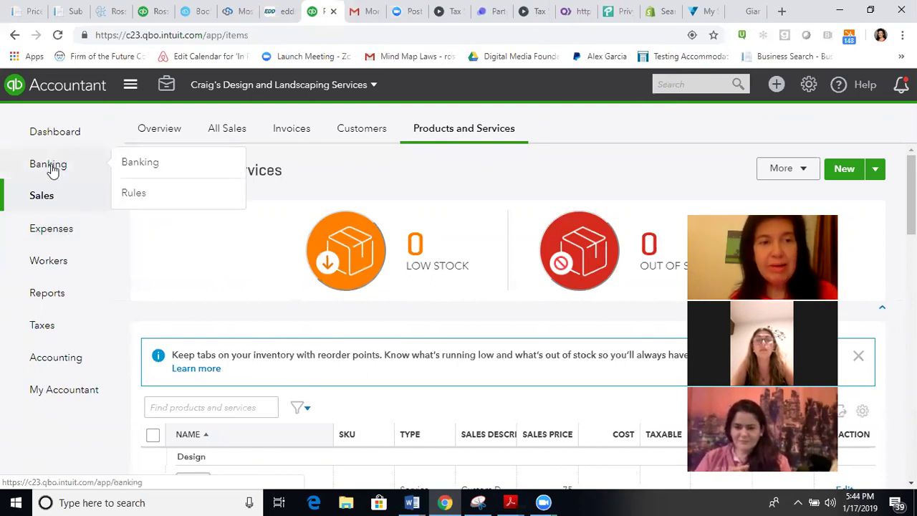
{"action": "mouse_move", "coordinate": [60, 213]}
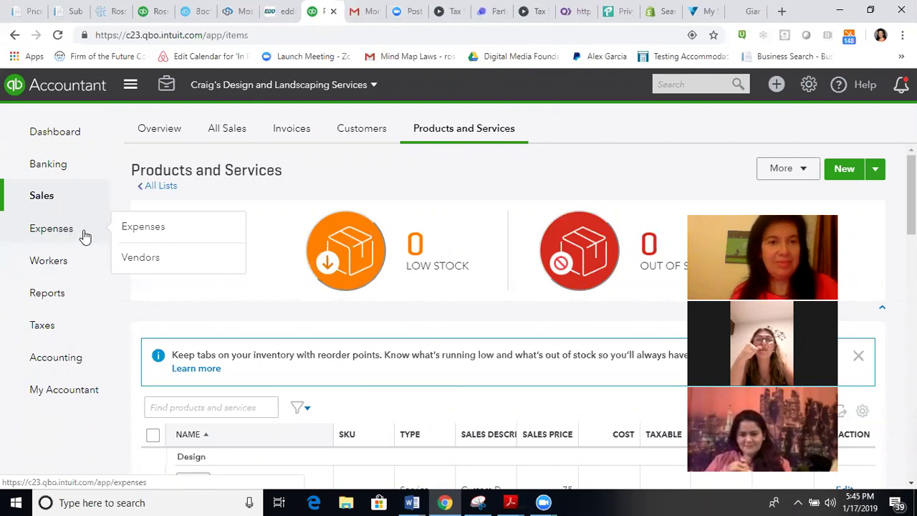
Step: Search the Vendors list for the new vendor, open their record, then return to the list
{"action": "left_click", "coordinate": [144, 263]}
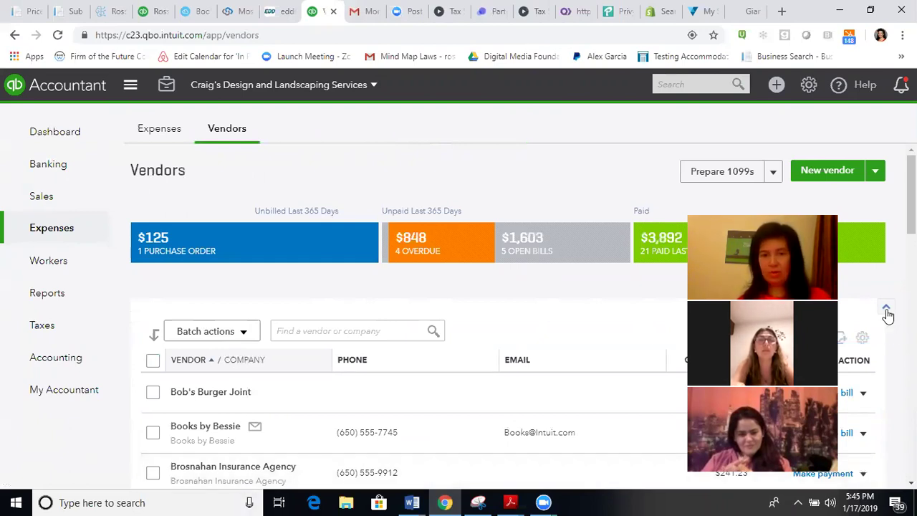
{"action": "left_click", "coordinate": [327, 330]}
{"action": "type", "text": "juanita"}
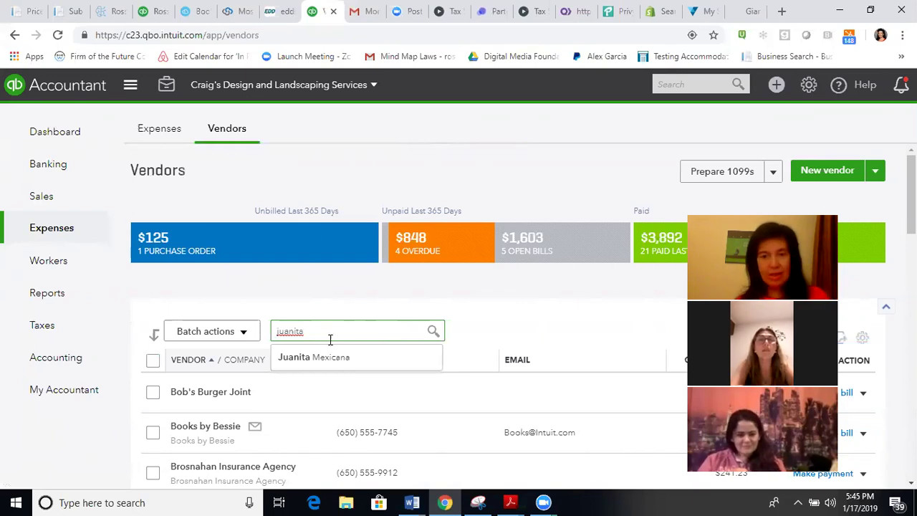
{"action": "left_click", "coordinate": [333, 358]}
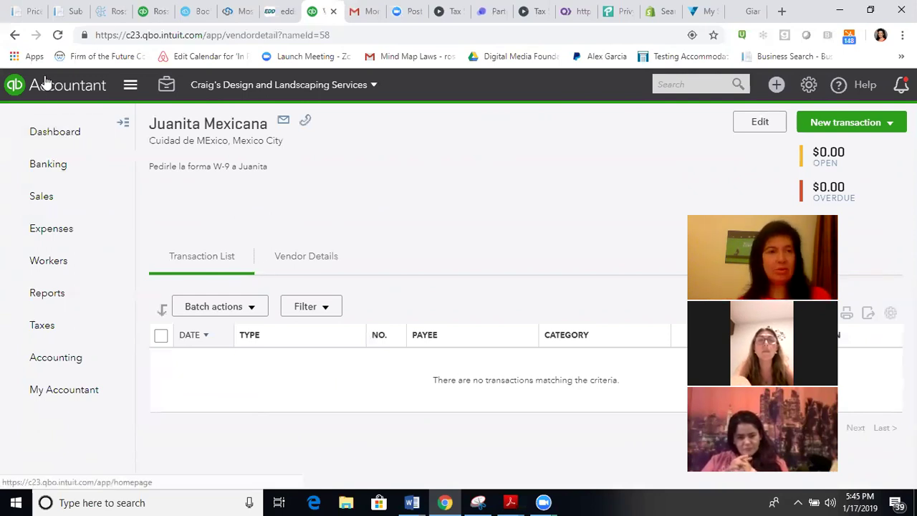
{"action": "left_click", "coordinate": [12, 41]}
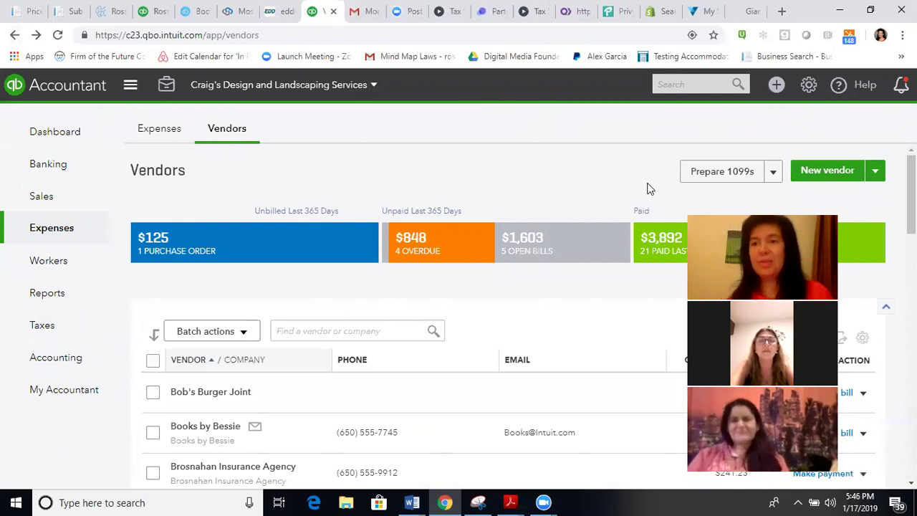
Step: Launch the Prepare 1099s wizard from the Vendors page and get started
{"action": "left_click", "coordinate": [726, 174]}
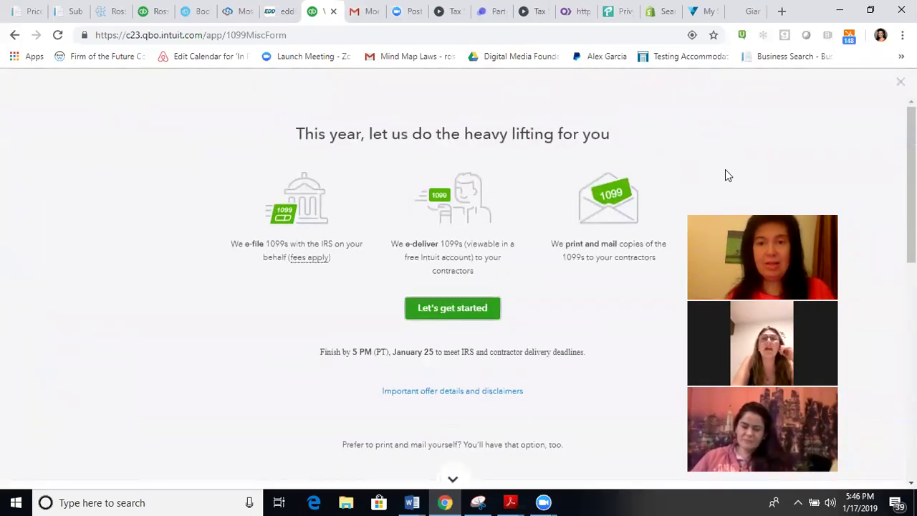
{"action": "left_click", "coordinate": [450, 308]}
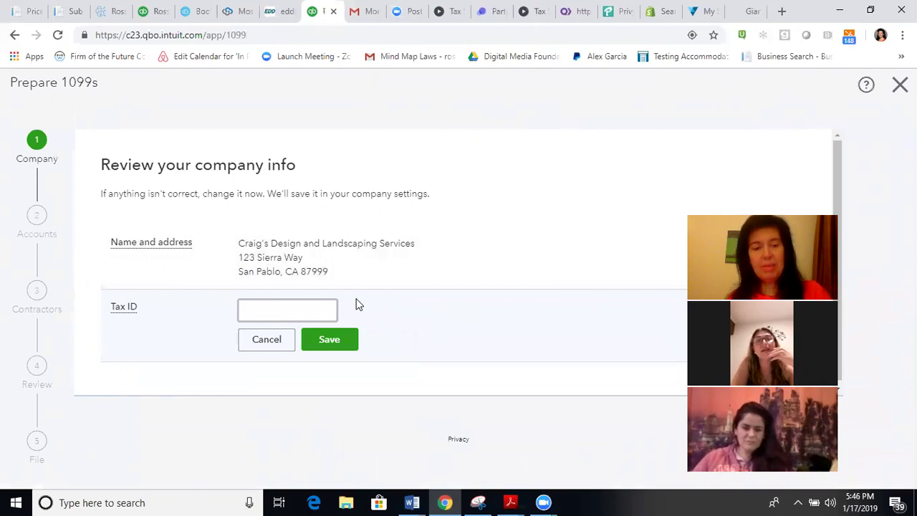
Step: Enter the company's tax ID in the required Tax ID field
{"action": "type", "text": "12345677"}
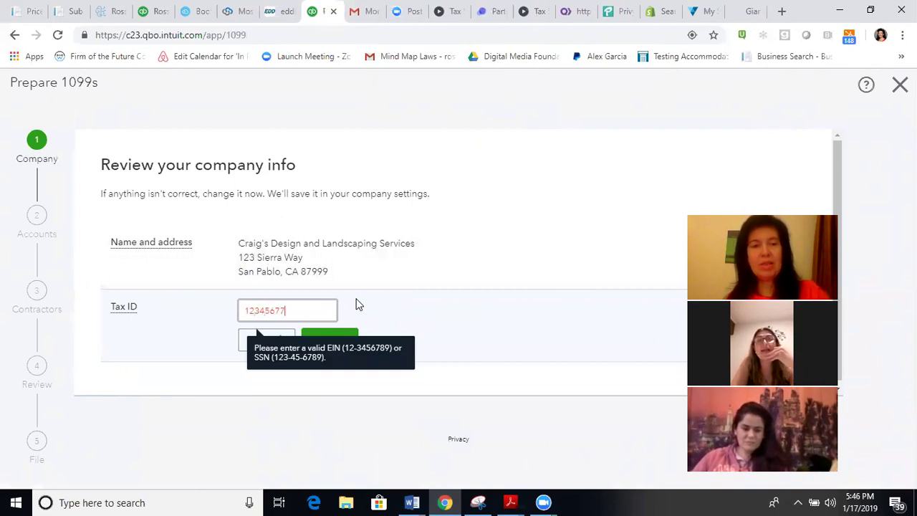
{"action": "type", "text": "00"}
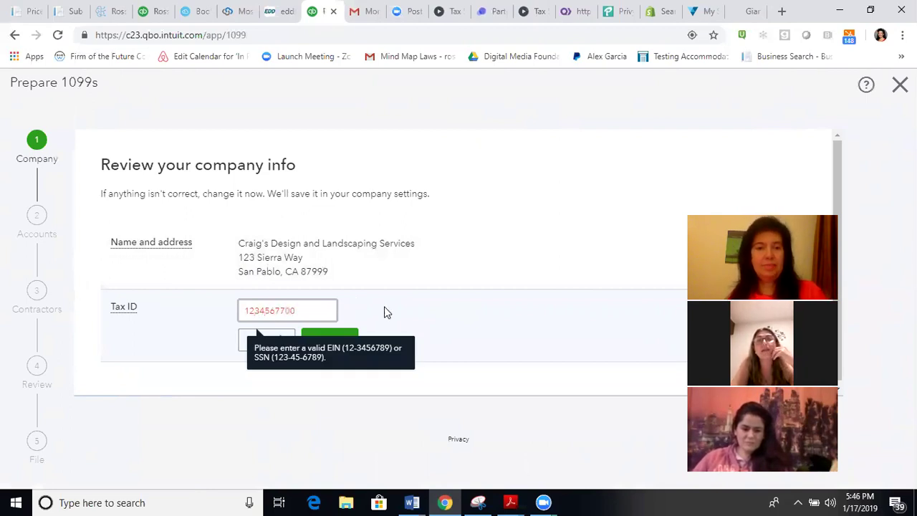
{"action": "left_click", "coordinate": [392, 316]}
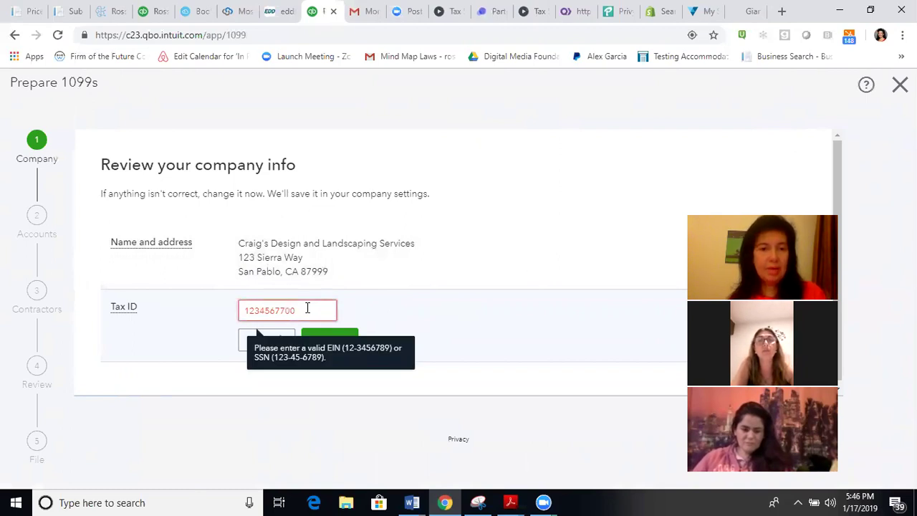
{"action": "scroll", "coordinate": [308, 308], "scroll_direction": "down", "scroll_amount": 1}
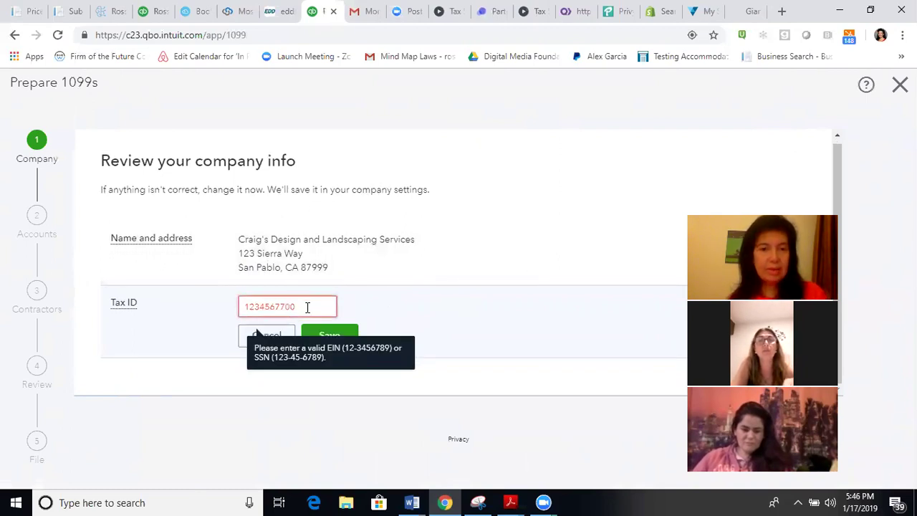
{"action": "double_click", "coordinate": [255, 306]}
{"action": "left_click", "coordinate": [254, 306]}
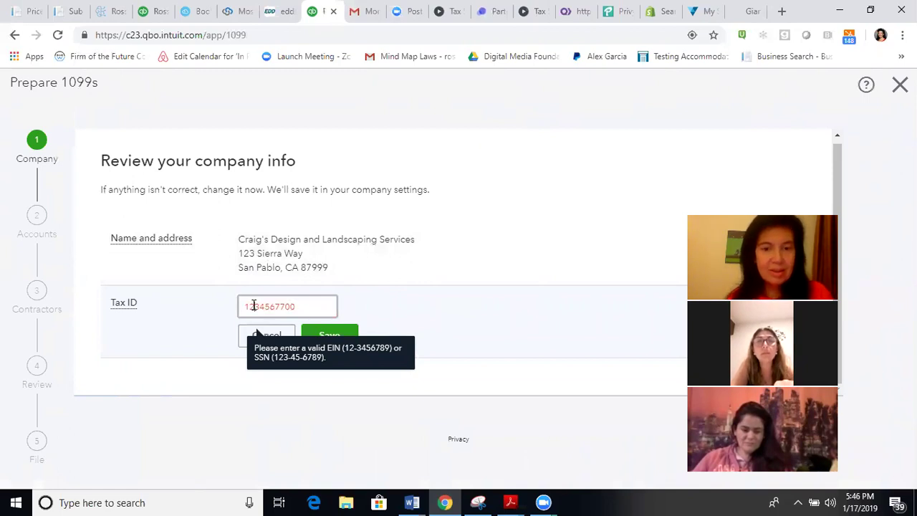
Step: Format the tax ID as 123-45-6789-style with hyphens, save it, and proceed
{"action": "type", "text": "-"}
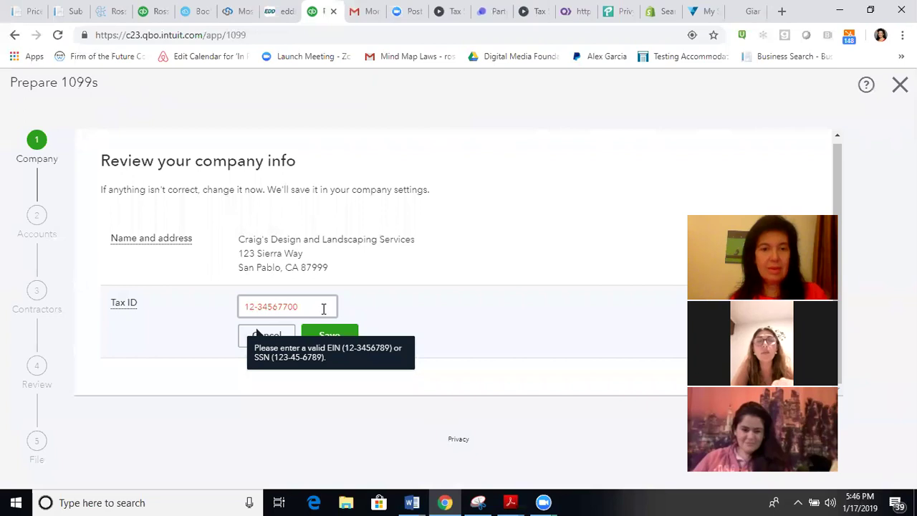
{"action": "key", "text": "BackSpace"}
{"action": "type", "text": "-"}
{"action": "key", "text": "Right"}
{"action": "key", "text": "Right"}
{"action": "type", "text": "-"}
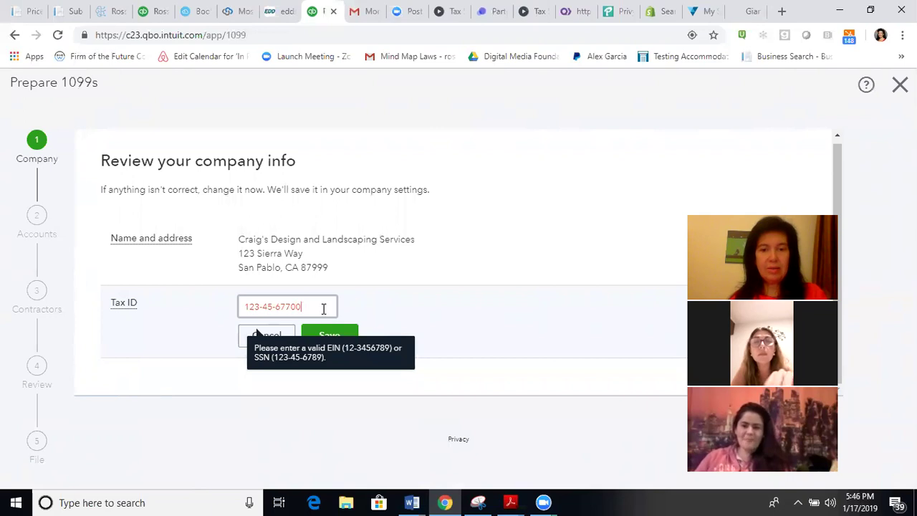
{"action": "key", "text": "Delete"}
{"action": "left_click", "coordinate": [331, 337]}
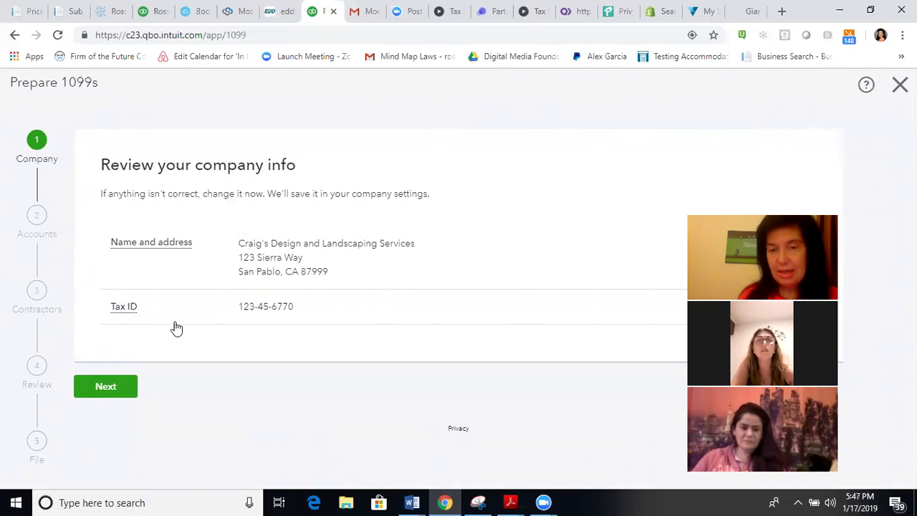
{"action": "left_click", "coordinate": [92, 396]}
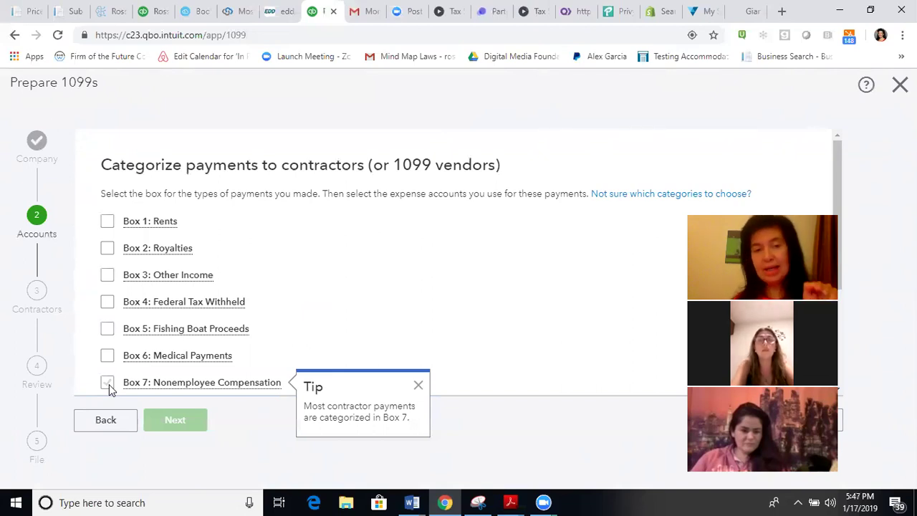
Step: Tick Box 7: Nonemployee Compensation in the payment categories step
{"action": "left_click", "coordinate": [108, 386]}
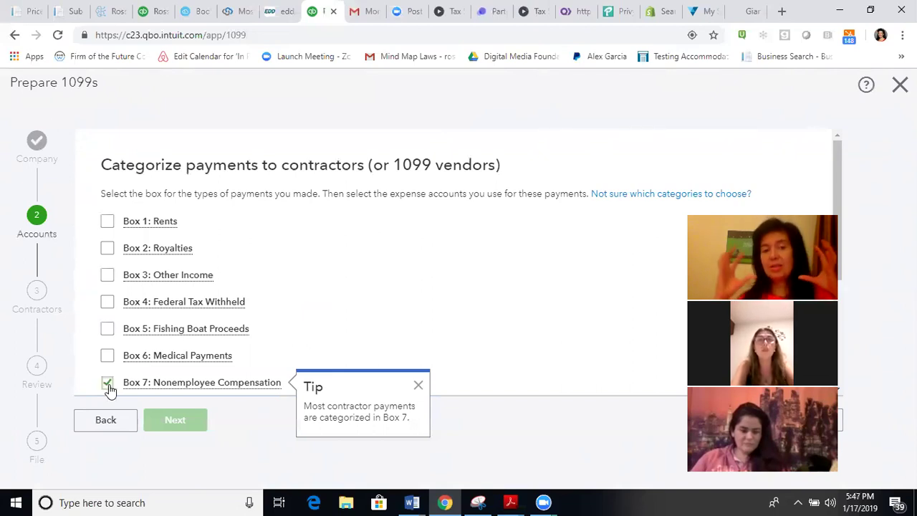